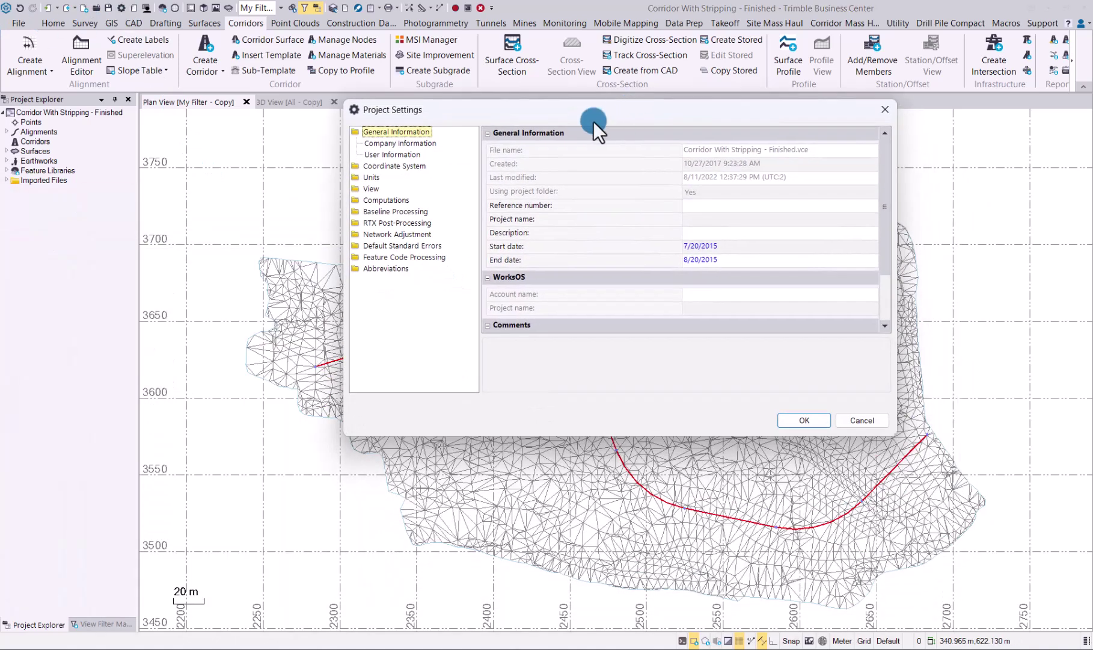
# Step: Under Computations > Corridor, set Save linework to Yes and confirm the project settings
pyautogui.click(387, 199)
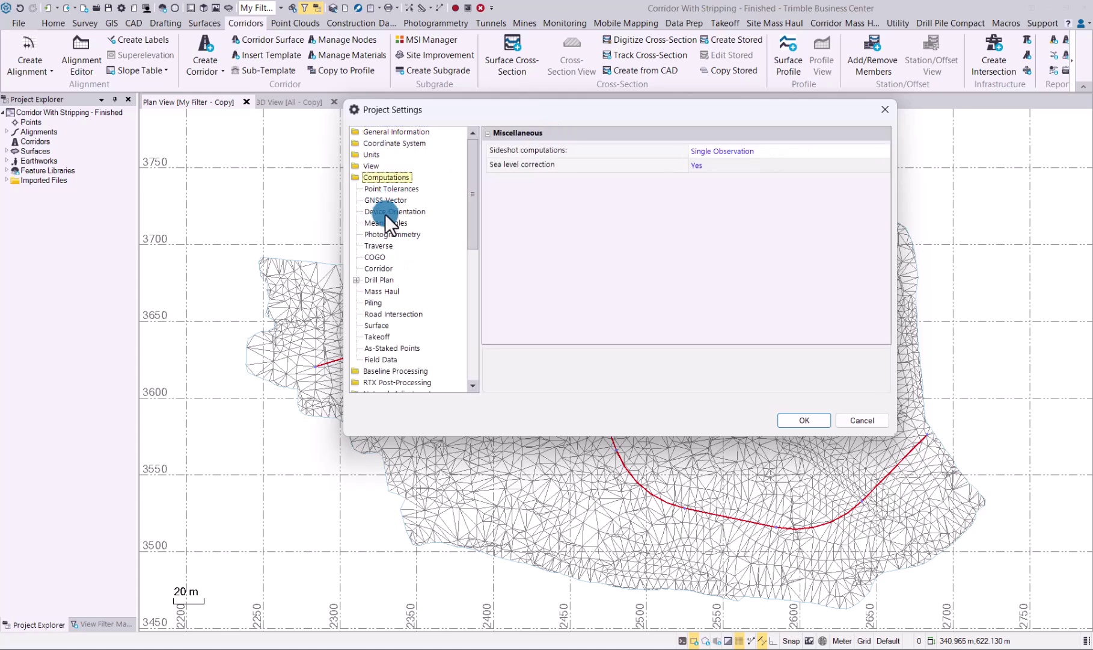
pyautogui.click(377, 267)
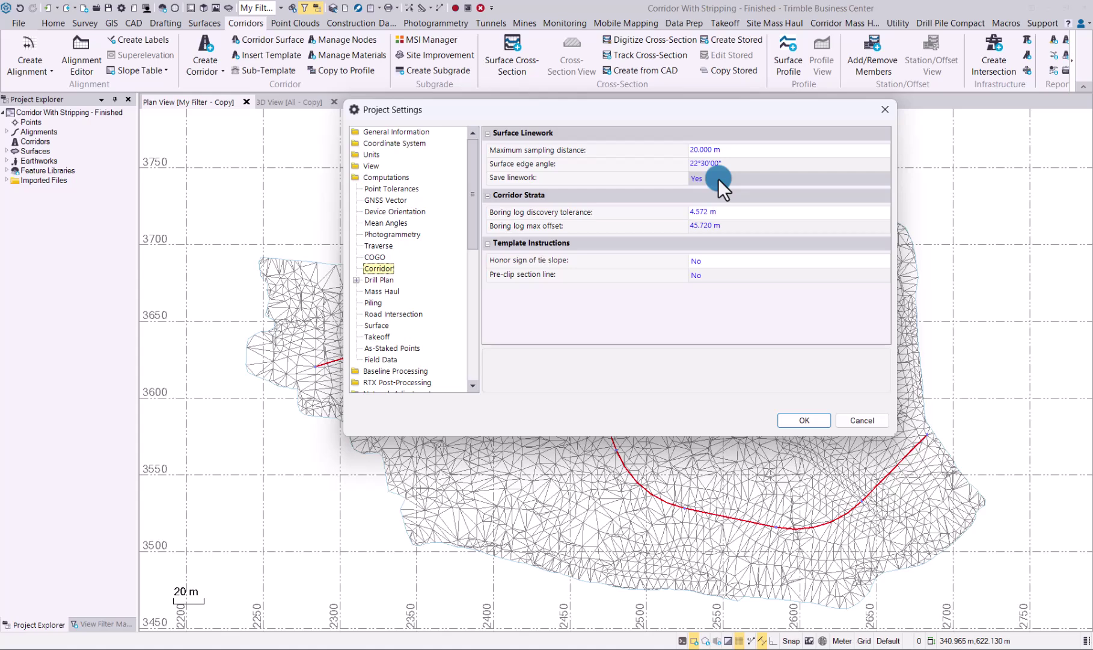
pyautogui.click(812, 418)
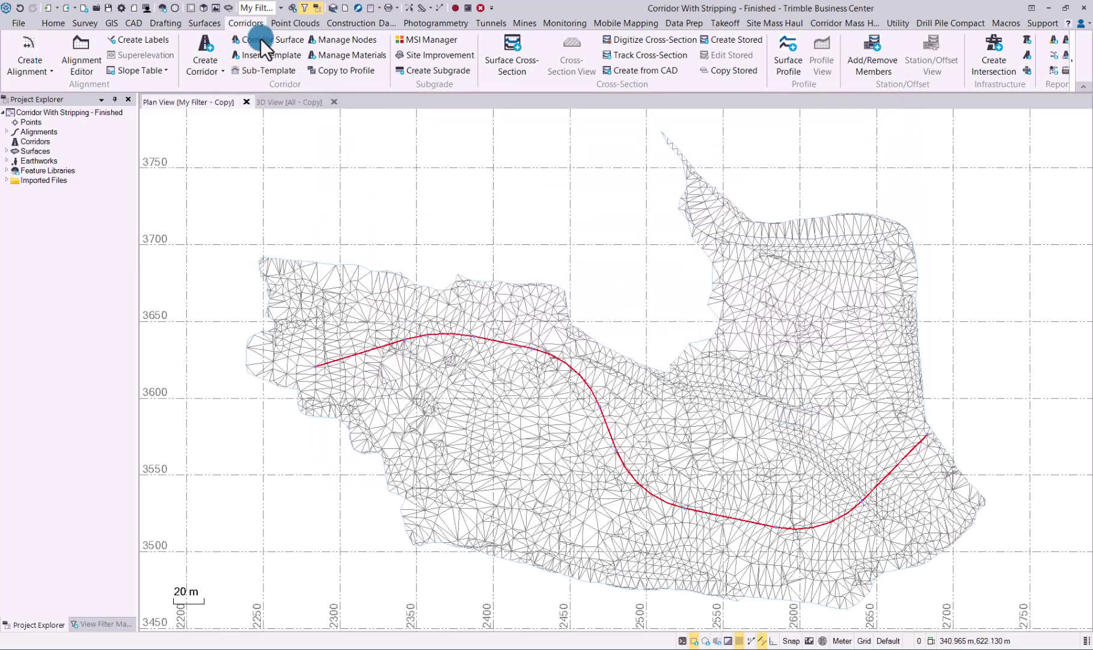
# Step: Create corridor Road1 using Original Ground Model as the original ground surface
pyautogui.click(205, 44)
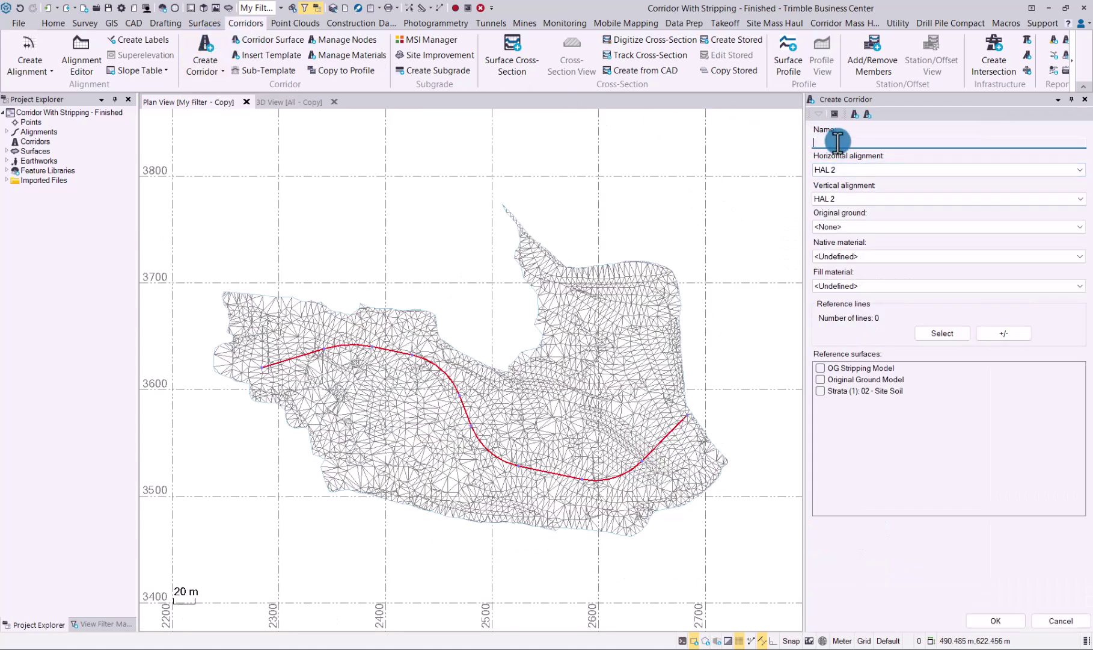
pyautogui.write('Road1')
pyautogui.click(884, 228)
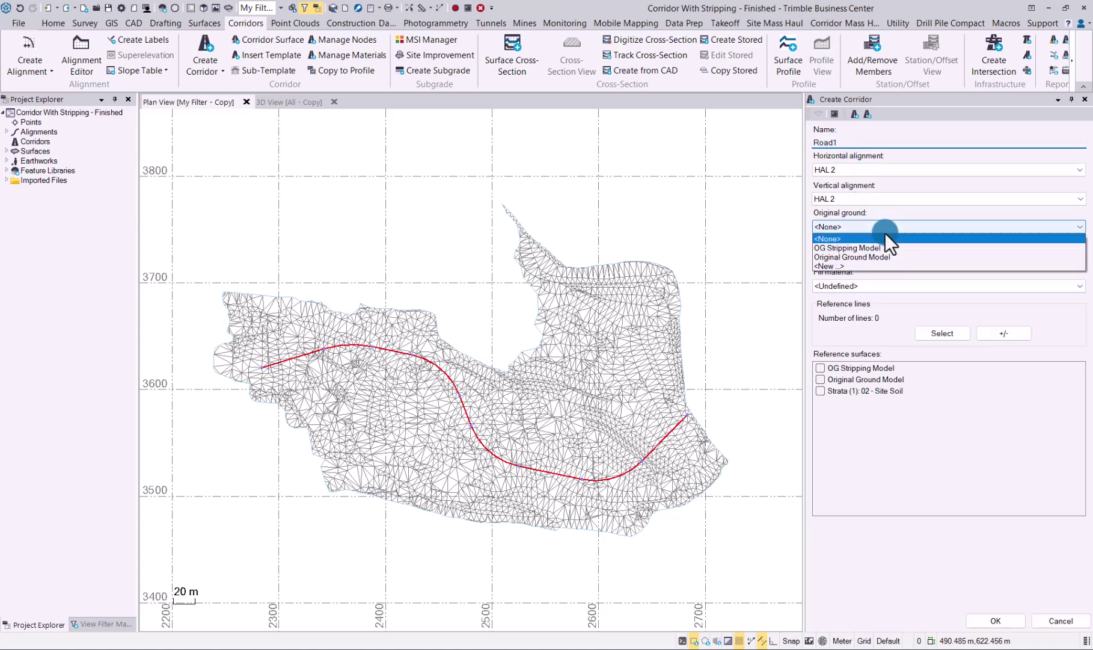
pyautogui.click(861, 256)
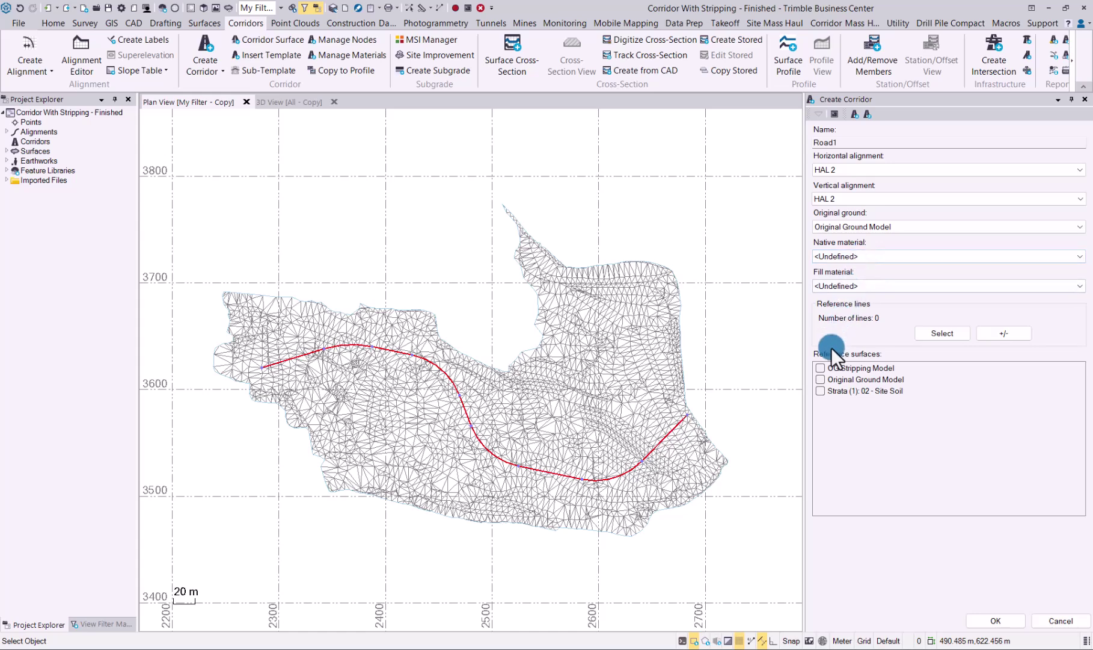
pyautogui.click(997, 619)
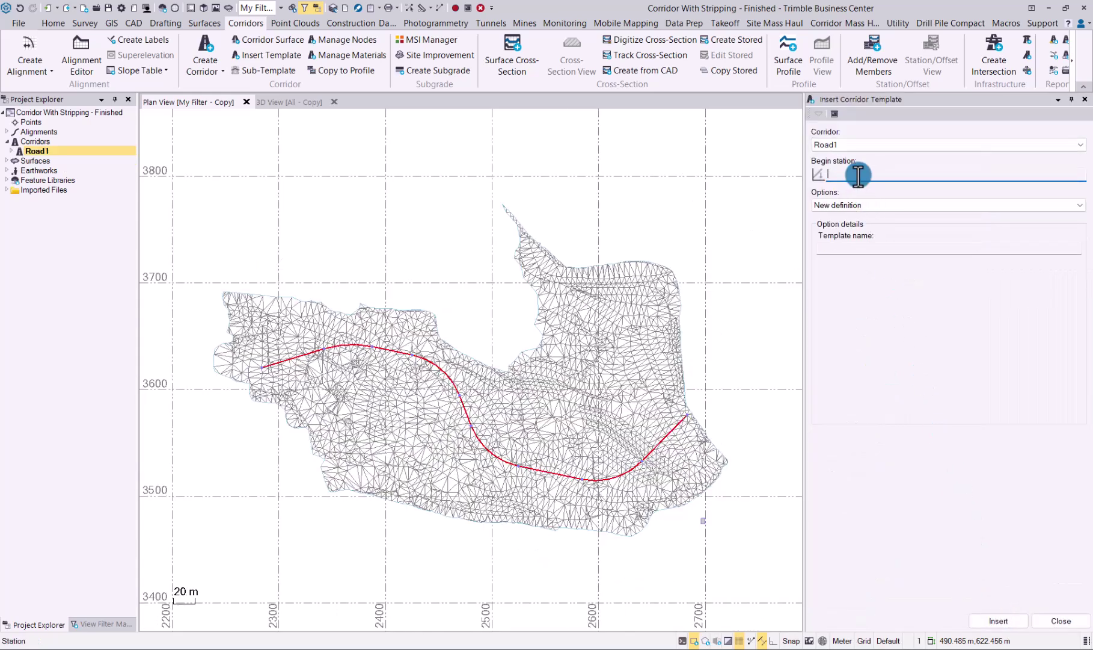
# Step: Insert a corridor template at begin station 0+000.00
pyautogui.write('0')
pyautogui.press('Tab')
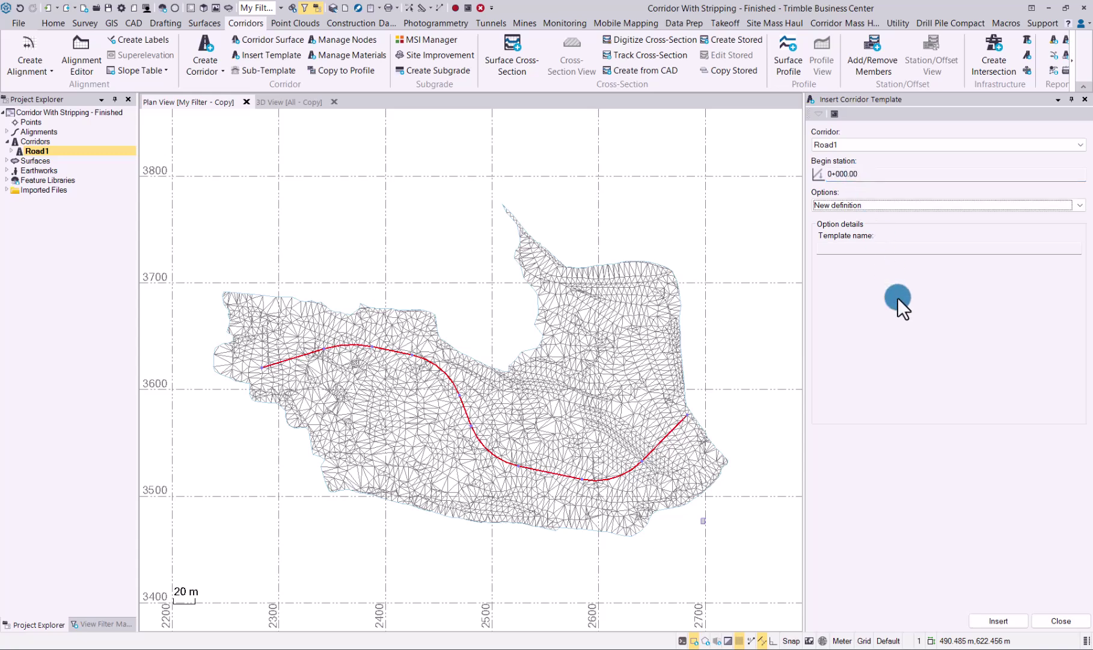
pyautogui.click(1002, 622)
pyautogui.click(601, 192)
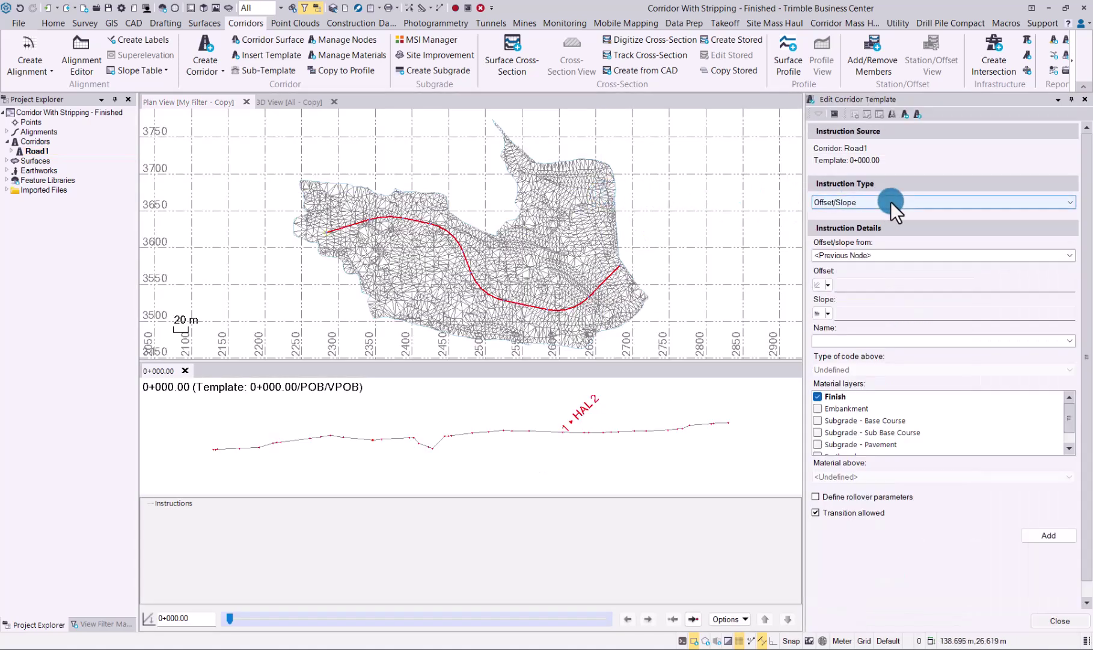
# Step: Add an Offset/Slope instruction from HAL 2: offset 3 m, slope -2%, node name ER
pyautogui.click(907, 203)
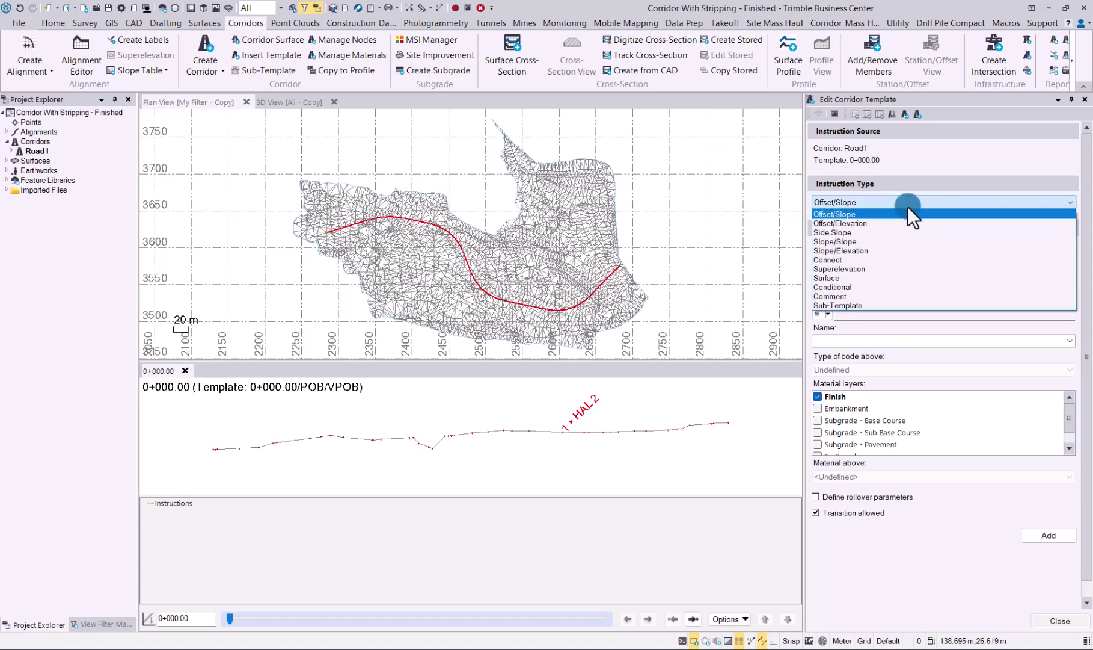
pyautogui.click(849, 216)
pyautogui.click(856, 204)
pyautogui.click(847, 214)
pyautogui.click(890, 258)
pyautogui.click(839, 273)
pyautogui.click(857, 284)
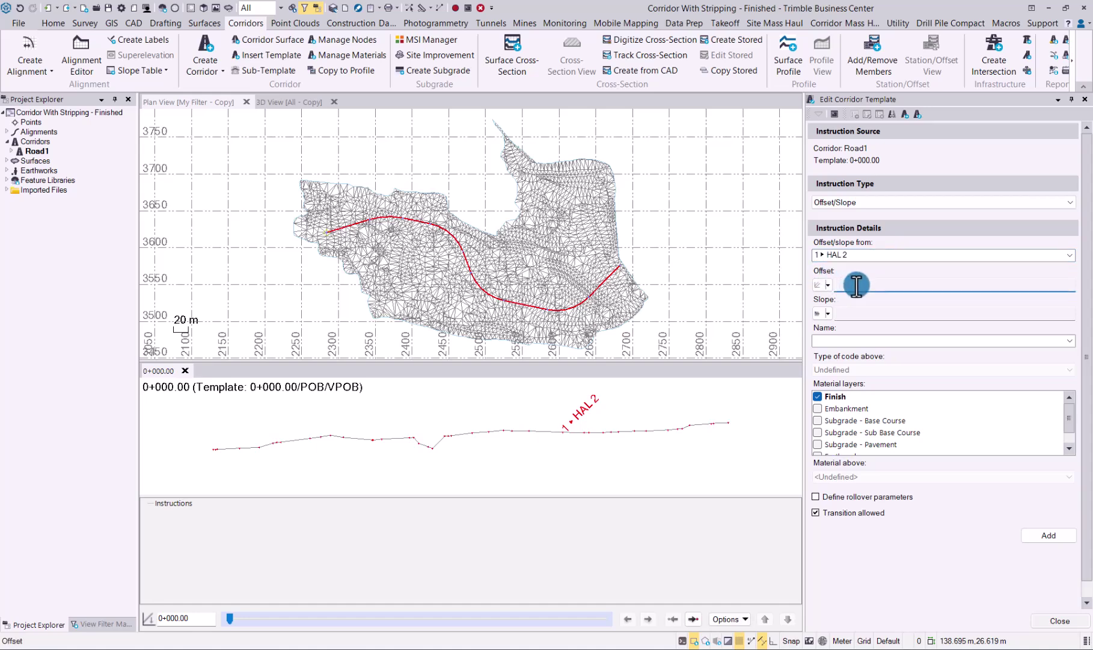
pyautogui.write('3')
pyautogui.press('Tab')
pyautogui.write('-2')
pyautogui.press('Tab')
pyautogui.write('ER')
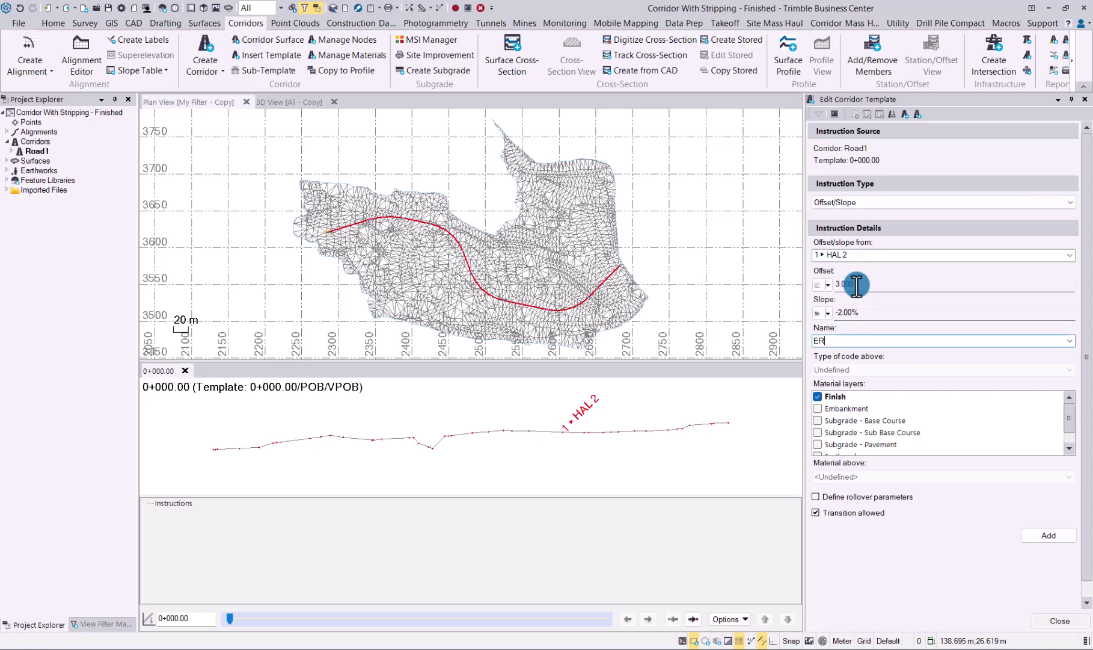
pyautogui.click(1042, 536)
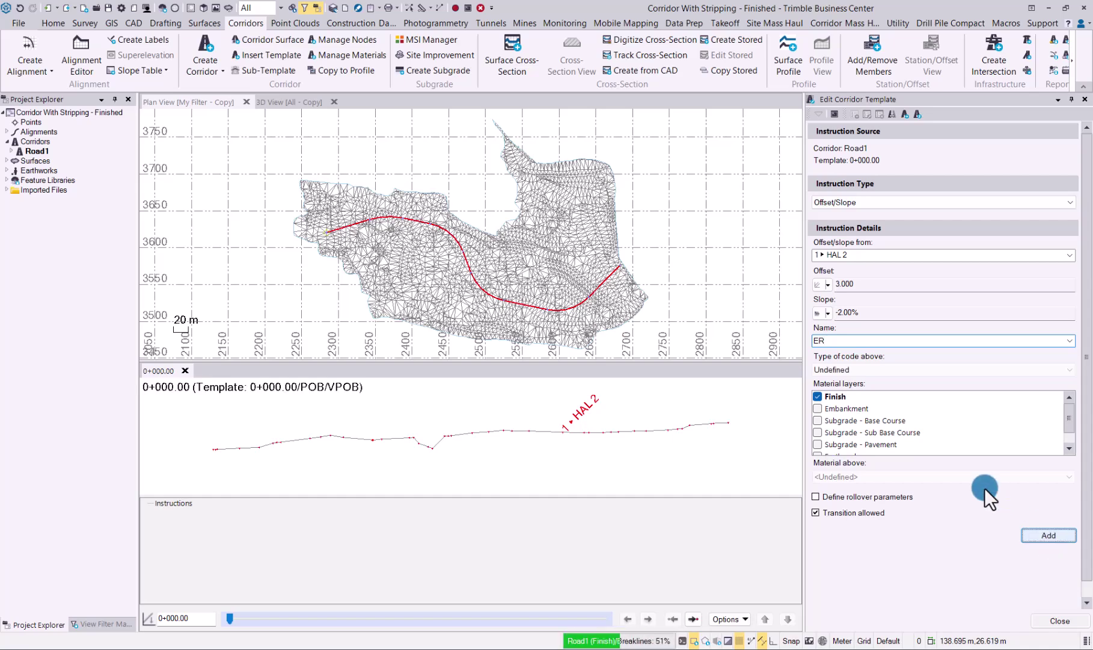
pyautogui.scroll(5, 507, 299)
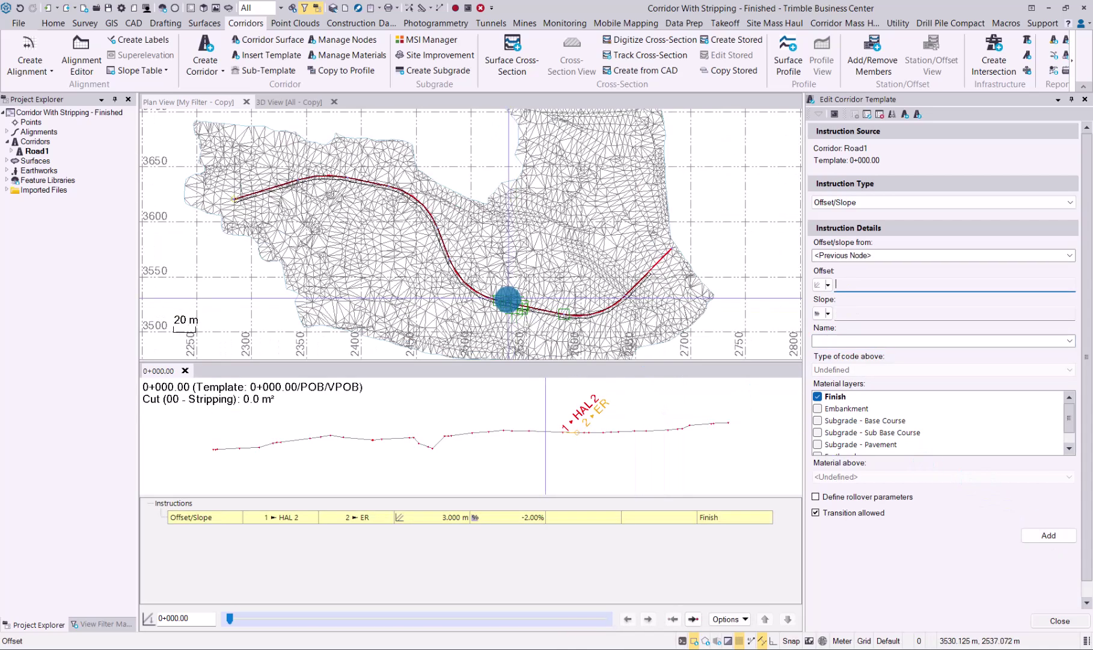
pyautogui.scroll(3, 508, 299)
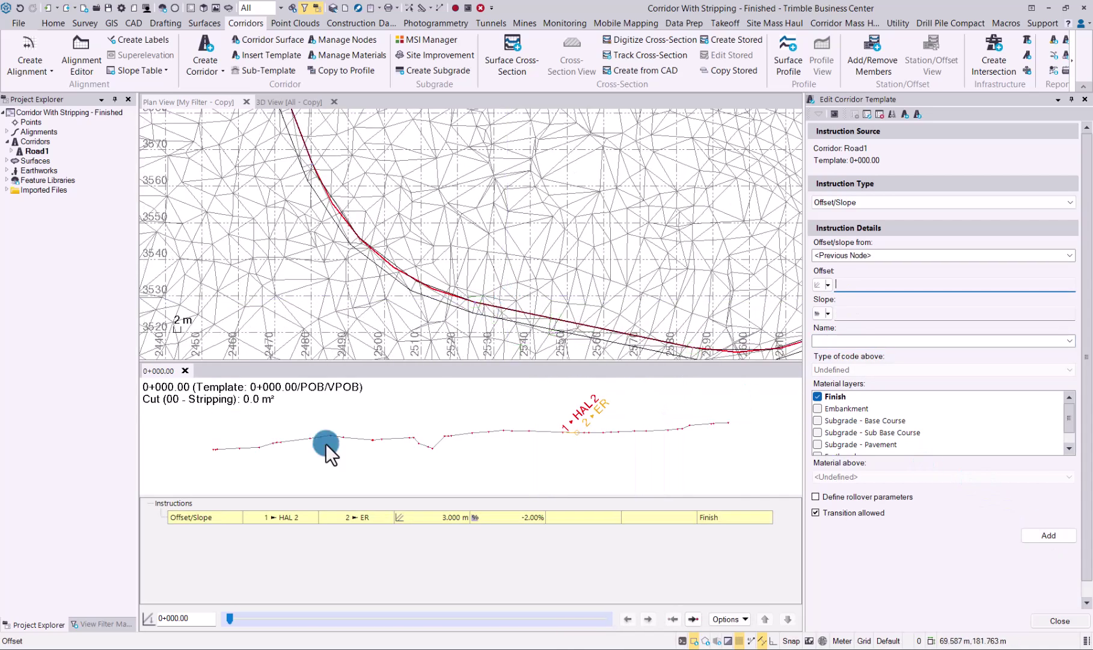
# Step: Hide the Surface layer in the View Filter Manager so triangles disappear from plan view
pyautogui.click(100, 624)
pyautogui.click(28, 296)
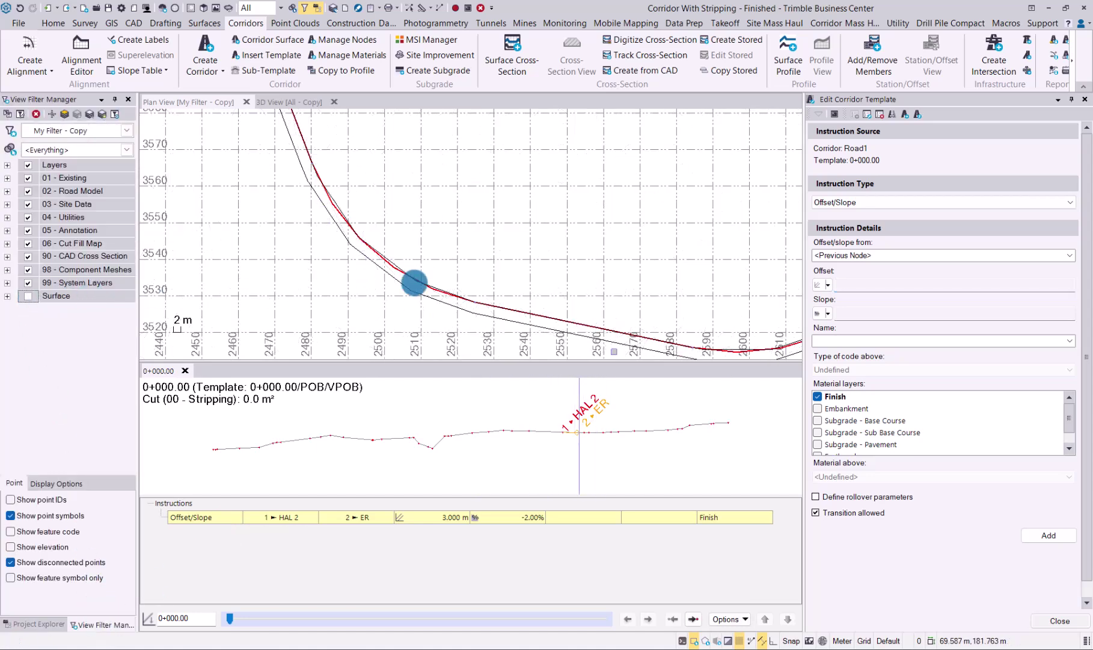
pyautogui.moveTo(547, 283); pyautogui.dragTo(546, 254, button='middle')
pyautogui.scroll(-3, 547, 279)
pyautogui.scroll(-1, 520, 273)
# Step: Add an Offset/Slope instruction from ER: offset 0.025 m, slope -1%, node name BC
pyautogui.click(1071, 203)
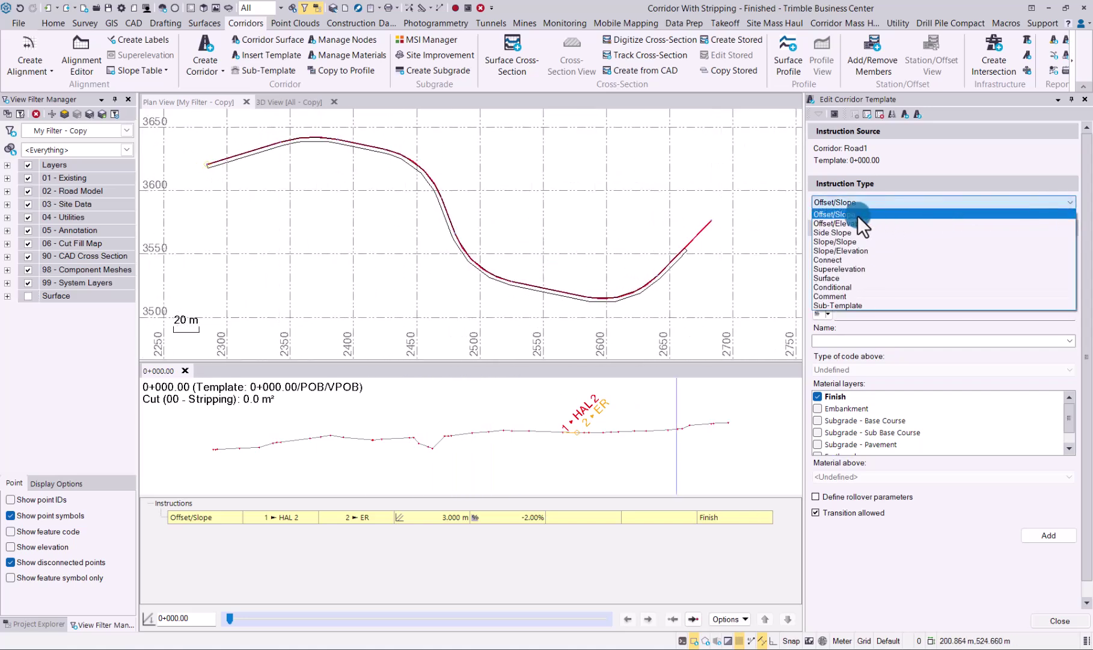
pyautogui.click(853, 215)
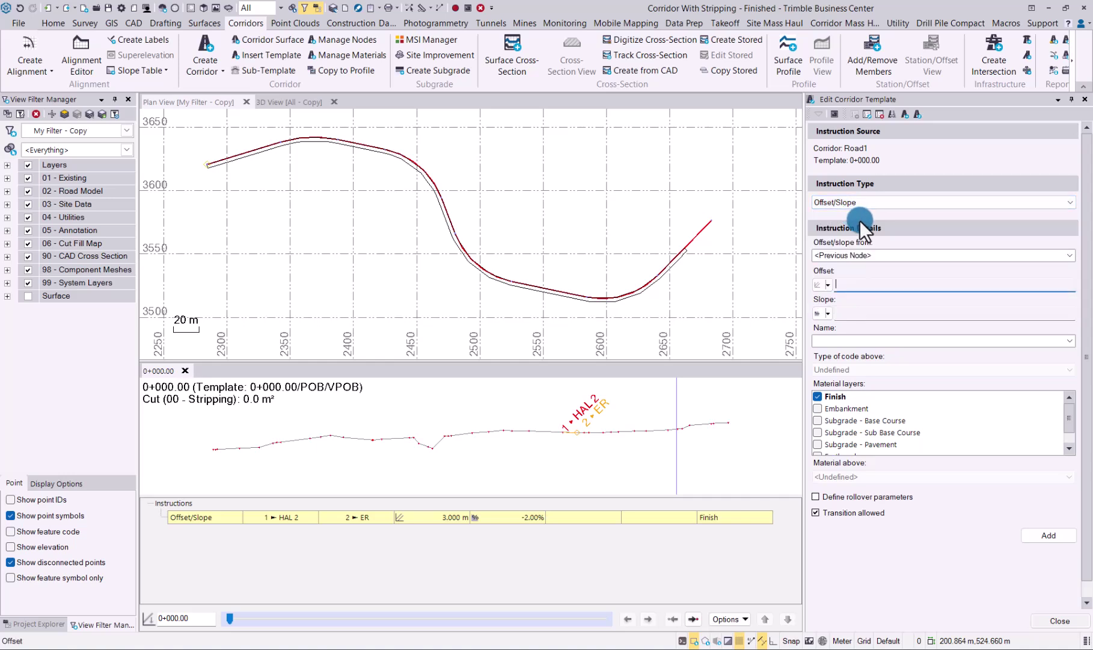
pyautogui.click(910, 258)
pyautogui.click(843, 283)
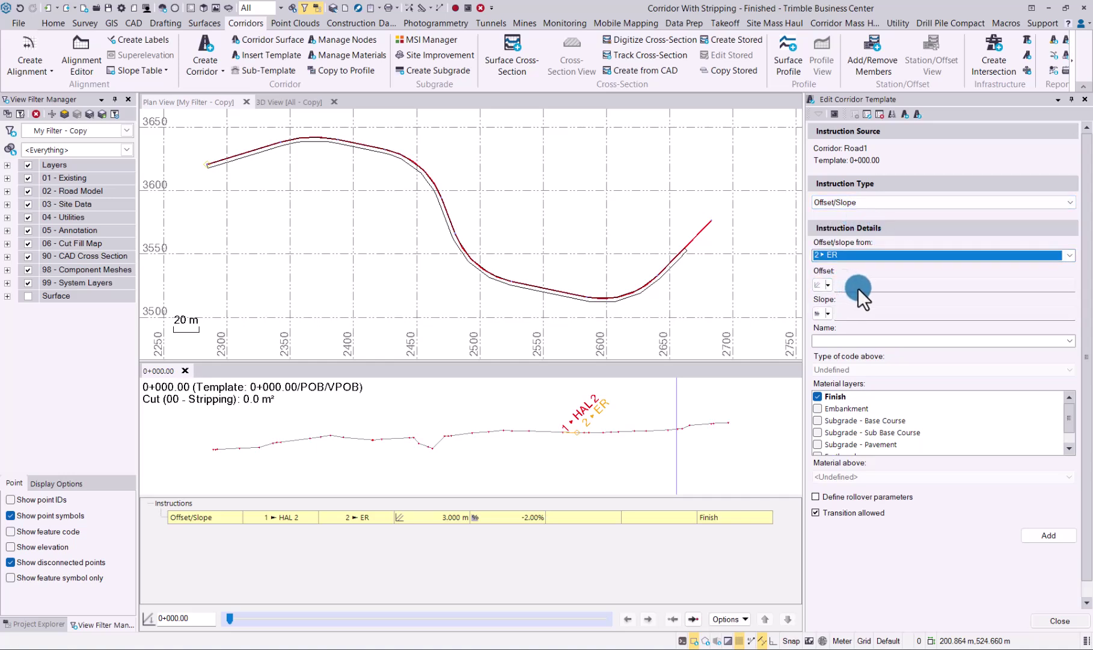
pyautogui.click(858, 288)
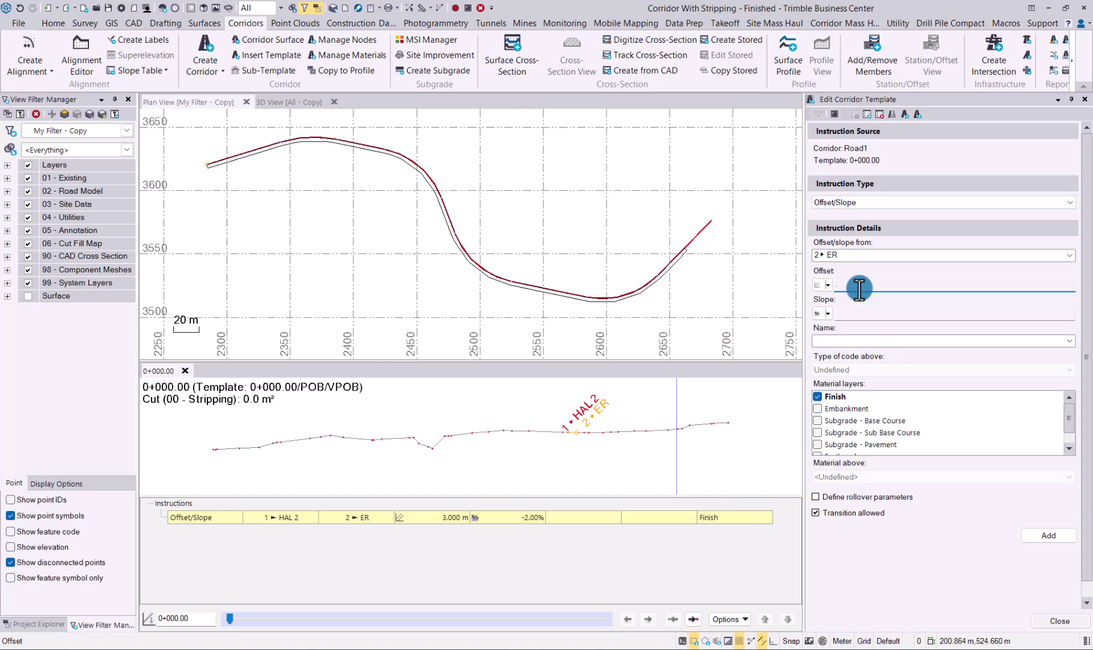
pyautogui.write('0.025')
pyautogui.click(864, 312)
pyautogui.write('-1')
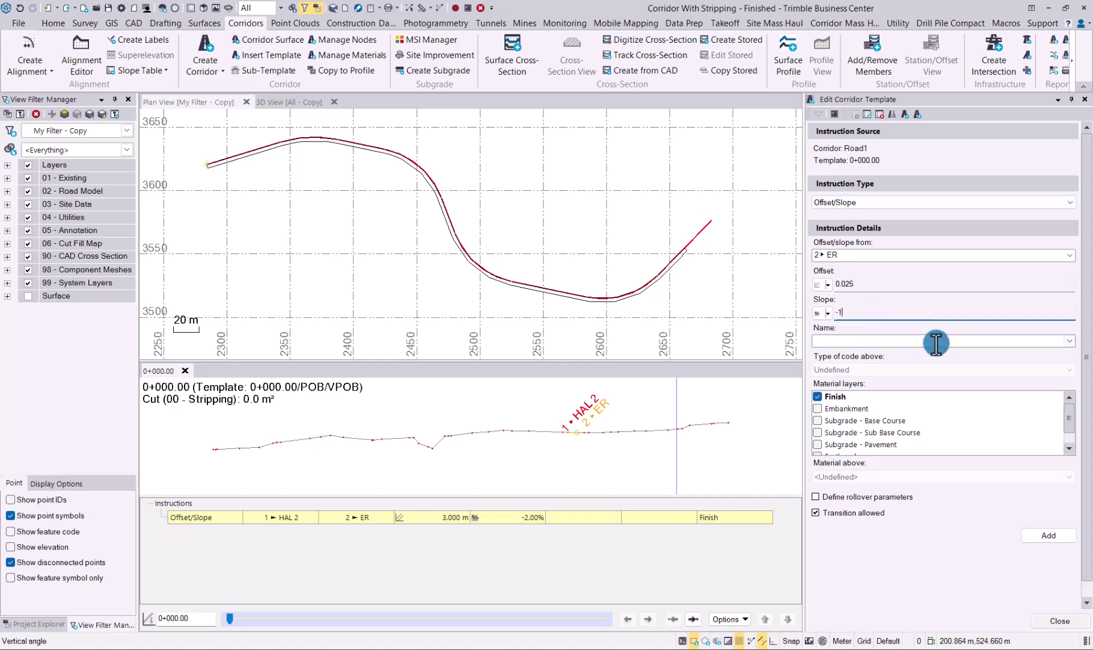
pyautogui.click(1070, 340)
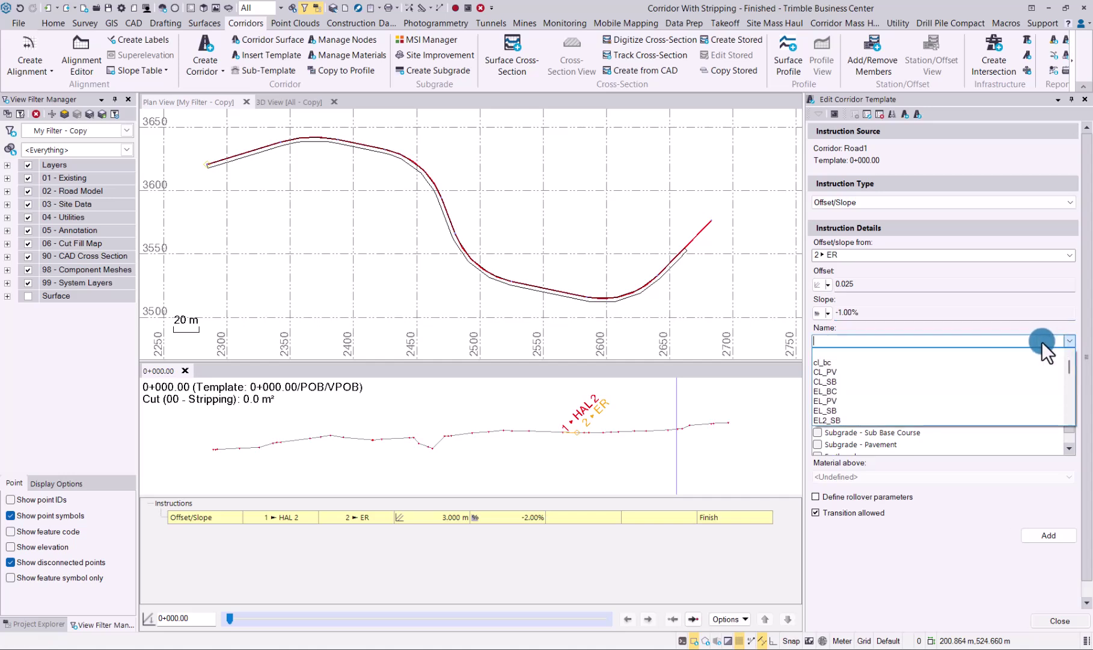
pyautogui.click(848, 339)
pyautogui.write('BC')
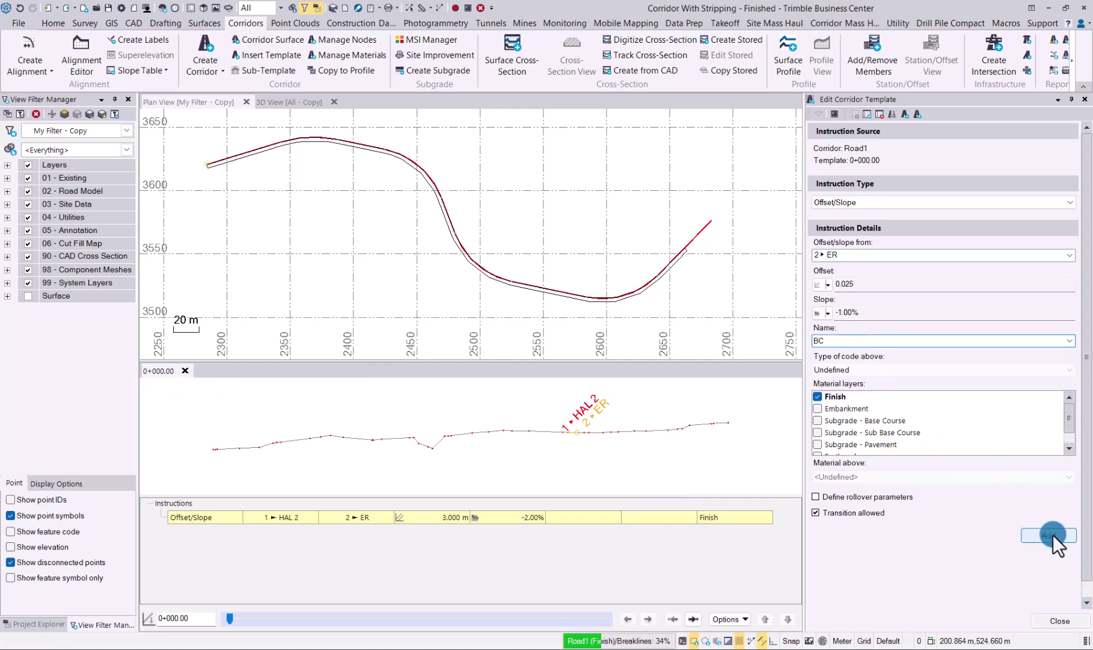
pyautogui.click(1053, 534)
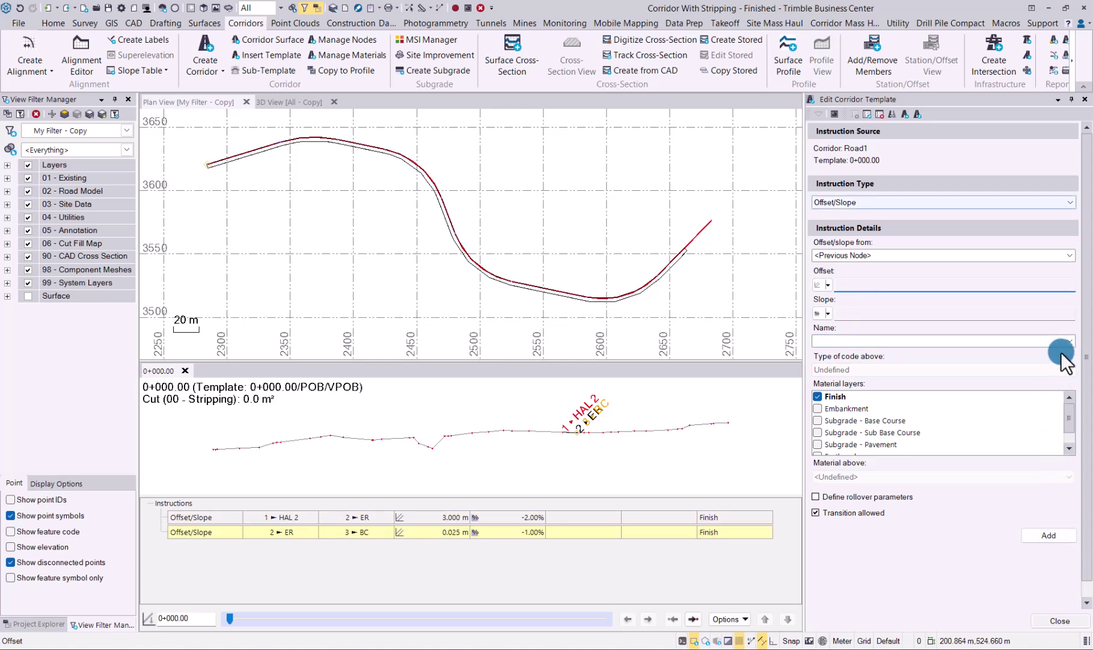
# Step: Add an Offset/Elevation instruction from BC: offset 0.25 m, elevation 0.25 m, node name TC
pyautogui.click(1064, 204)
pyautogui.click(864, 224)
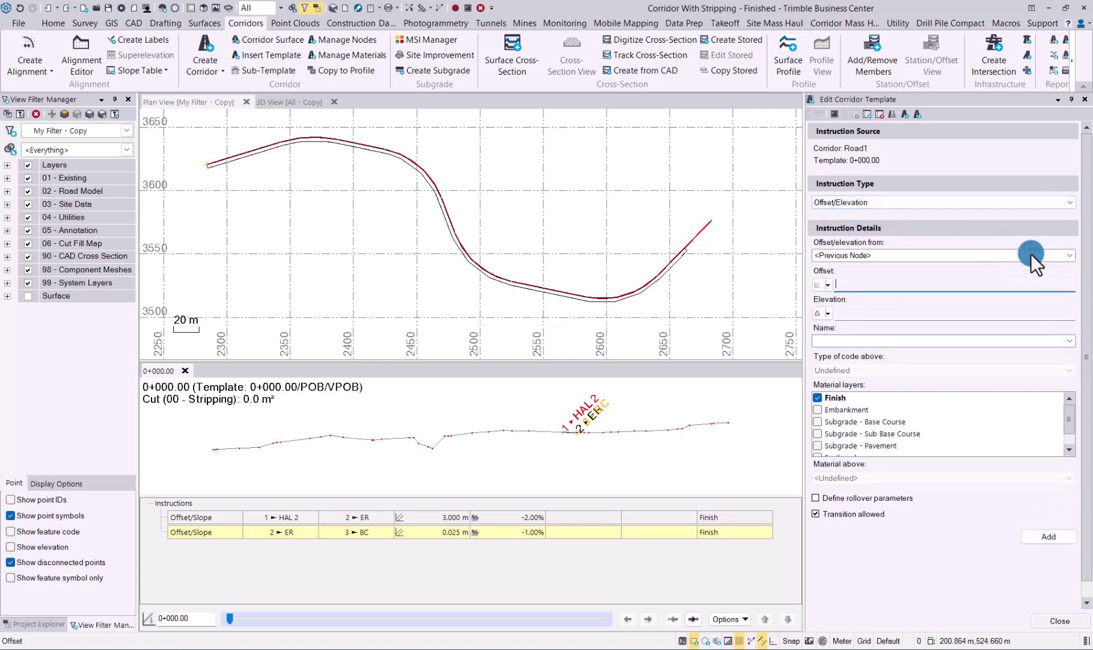
pyautogui.click(1060, 255)
pyautogui.click(841, 295)
pyautogui.click(842, 287)
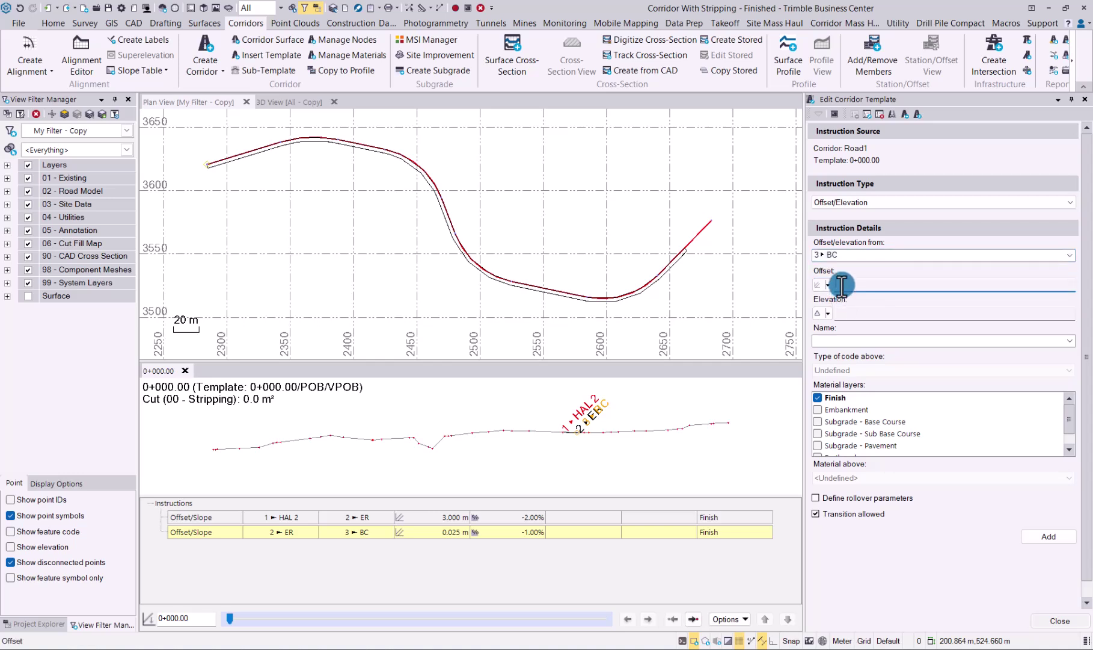
pyautogui.write('0.25')
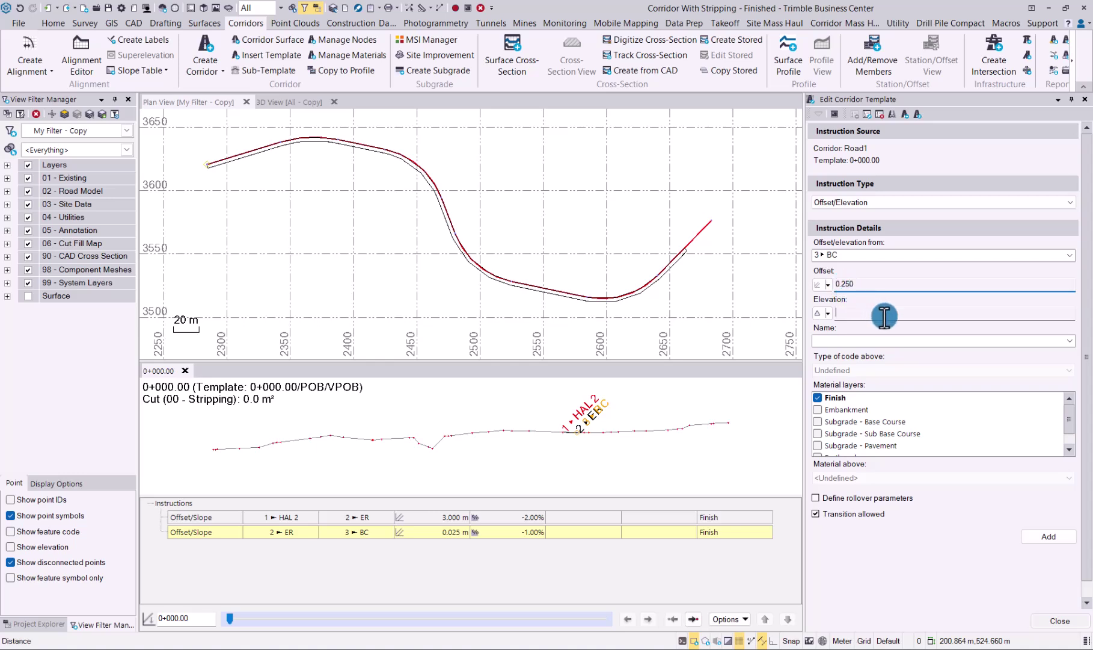
pyautogui.click(882, 315)
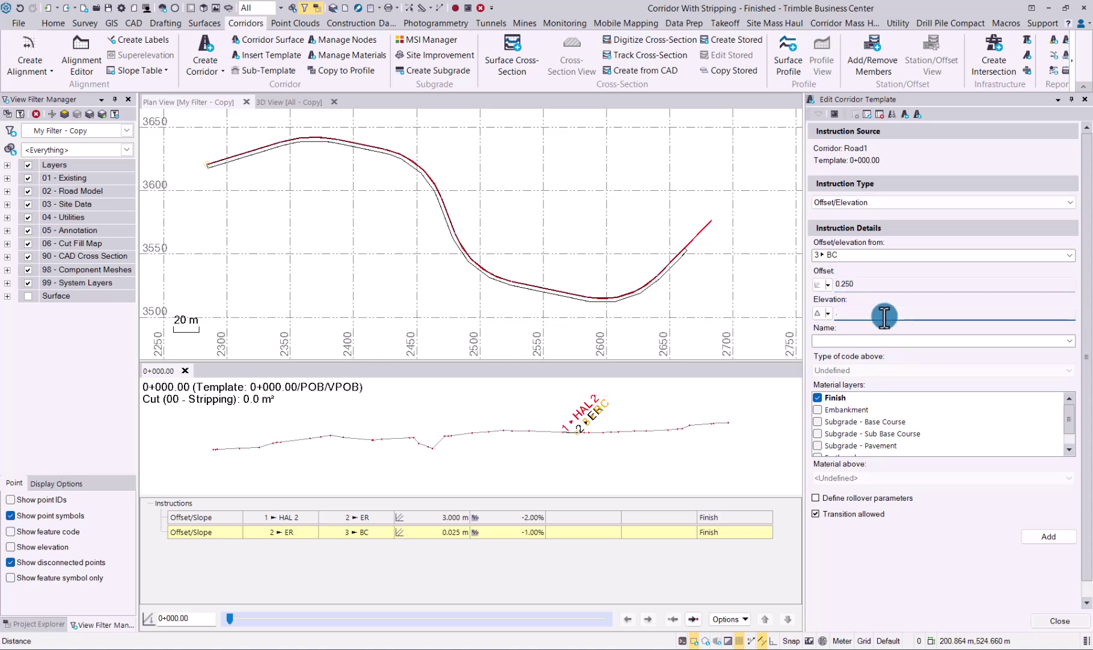
pyautogui.write('.25')
pyautogui.press('Tab')
pyautogui.write('TC')
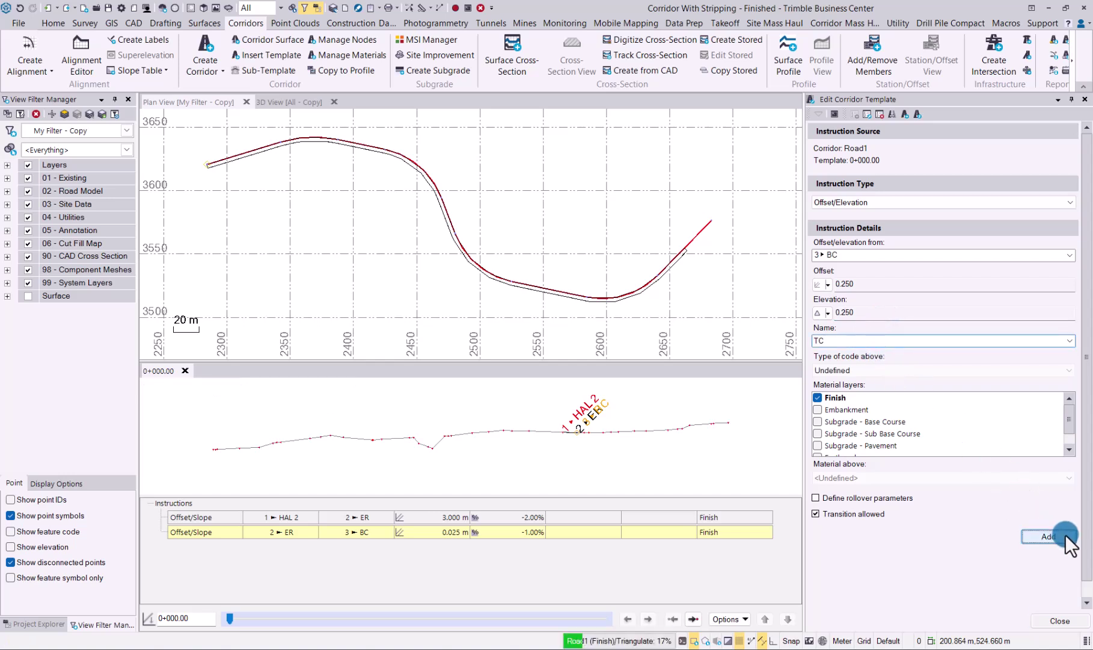
pyautogui.click(1048, 536)
pyautogui.click(886, 283)
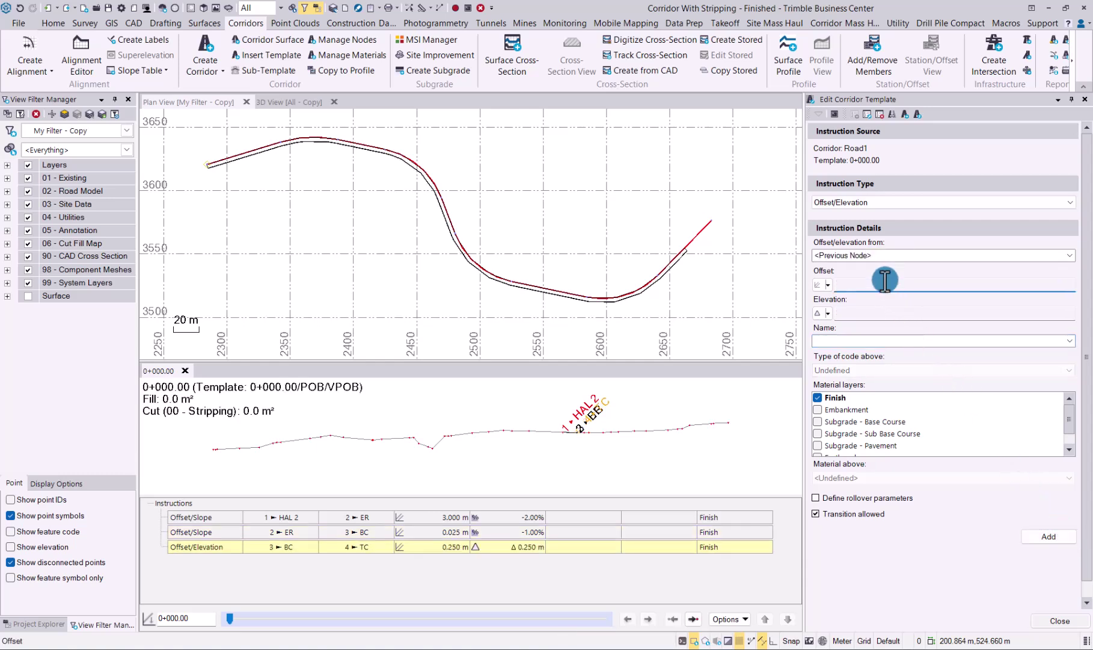
# Step: Add an Offset/Slope instruction from TC: offset 1.5 m, slope -1%, node name PAV
pyautogui.click(1070, 255)
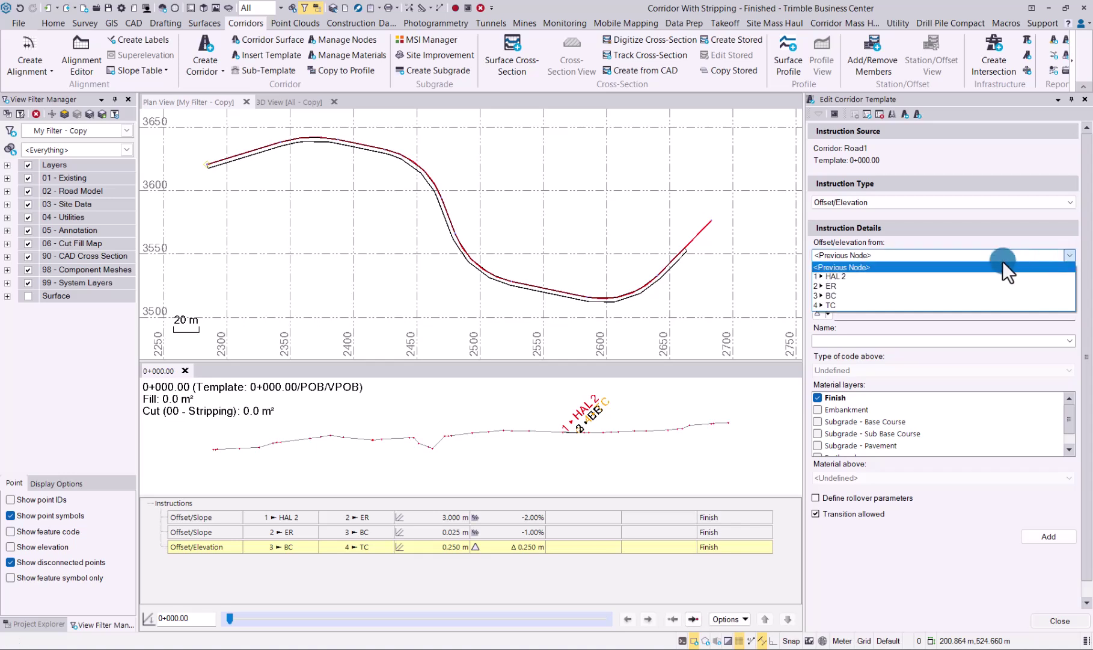
pyautogui.click(839, 301)
pyautogui.click(882, 203)
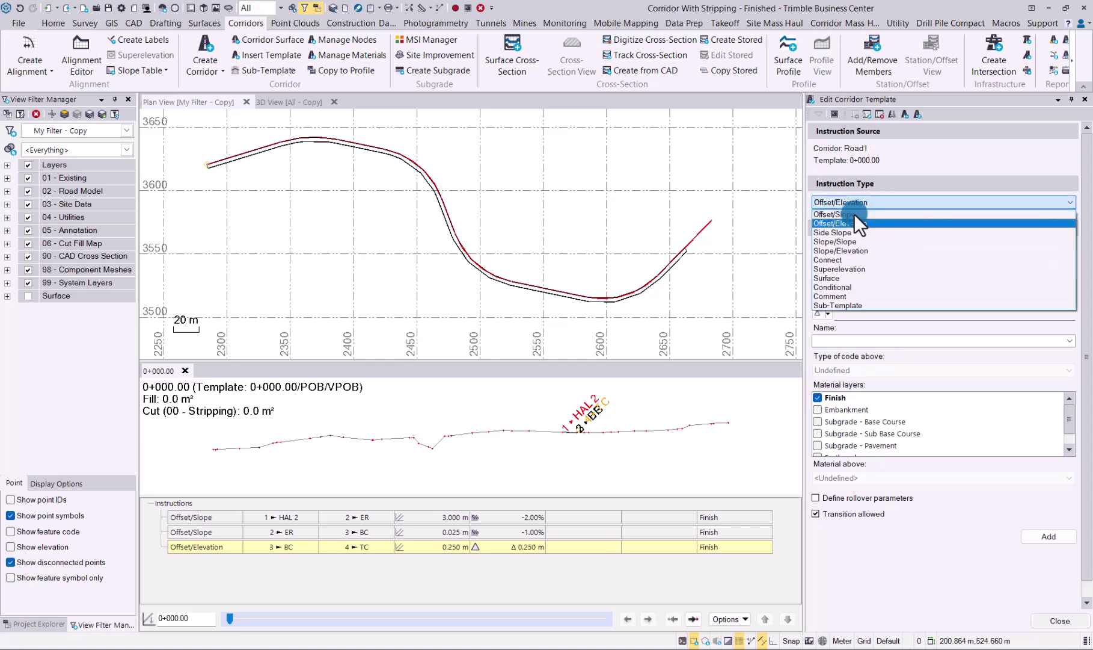
pyautogui.click(854, 213)
pyautogui.click(847, 280)
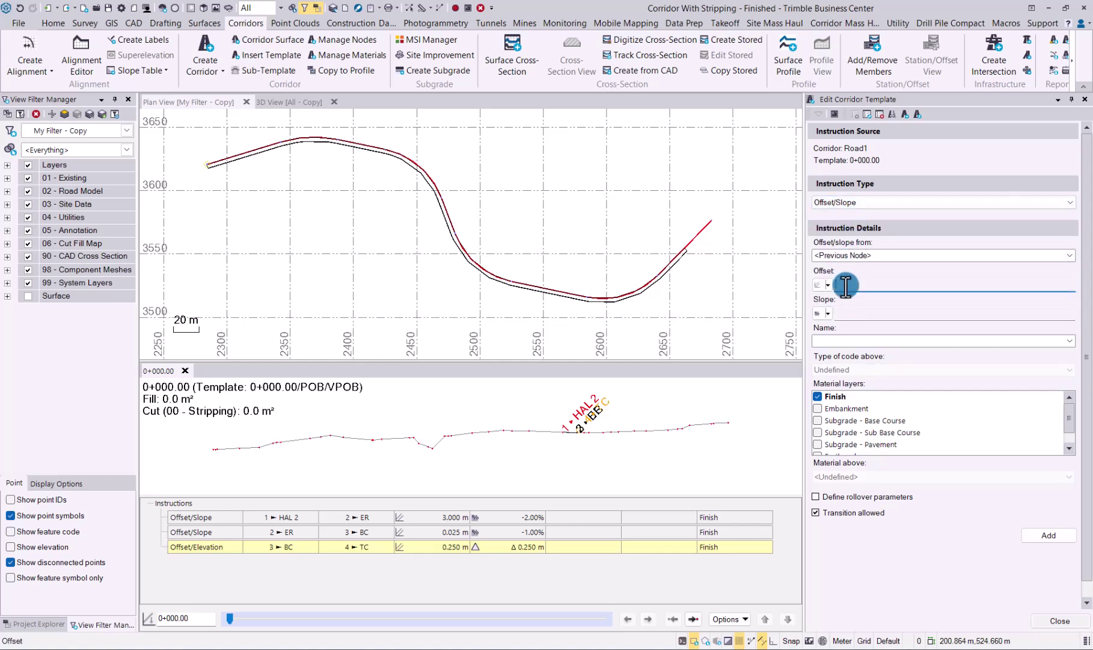
pyautogui.press('Tab')
pyautogui.write('-1')
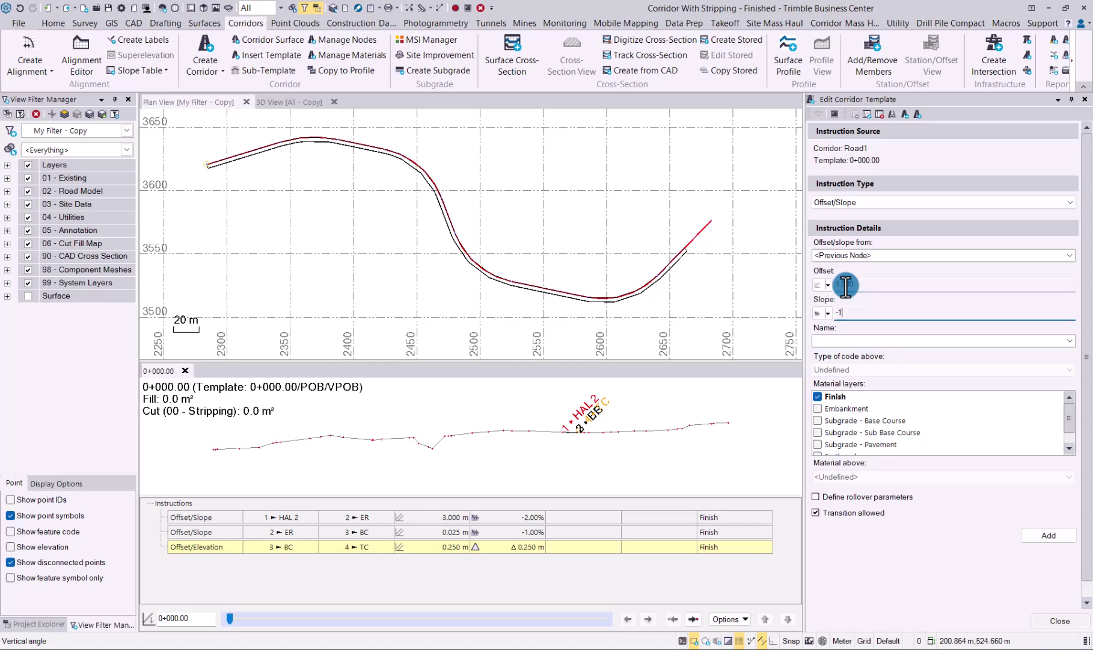
pyautogui.click(929, 339)
pyautogui.write('PAV')
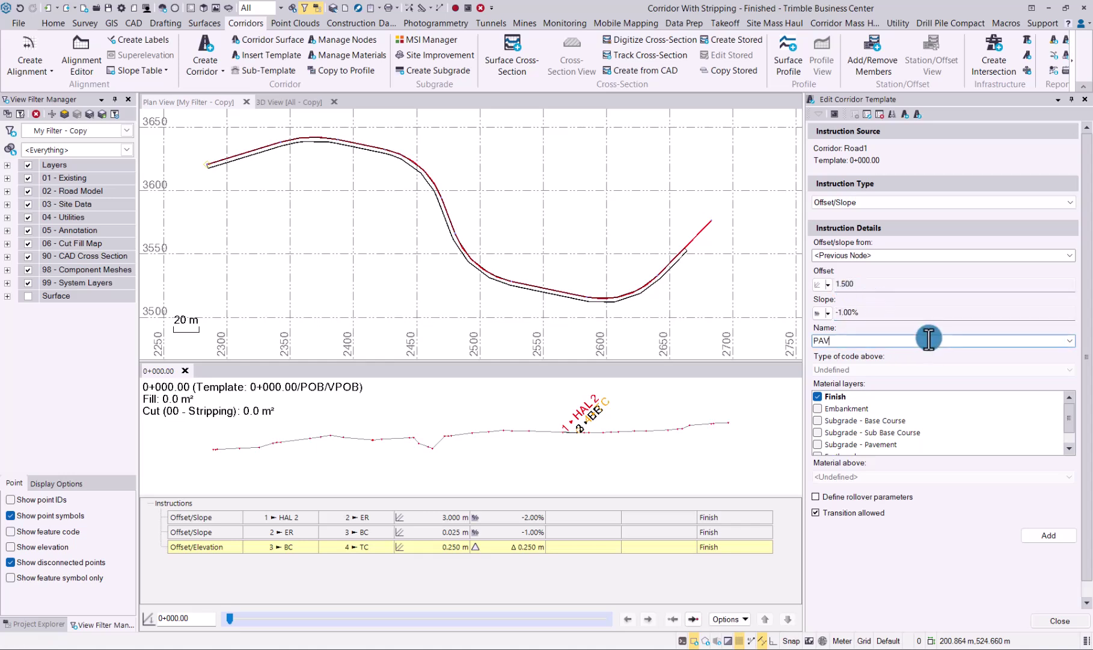
pyautogui.click(1049, 534)
# Step: Add an Offset/Slope instruction from PAV: offset 1 m, slope -1%, node name EG
pyautogui.click(1069, 255)
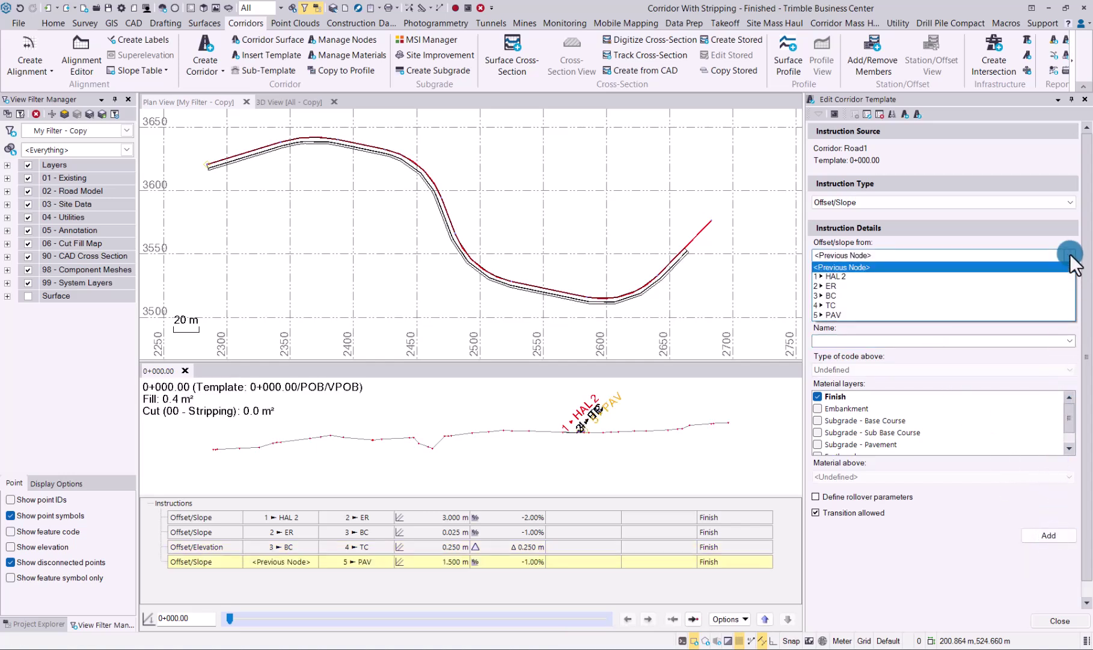
pyautogui.click(848, 315)
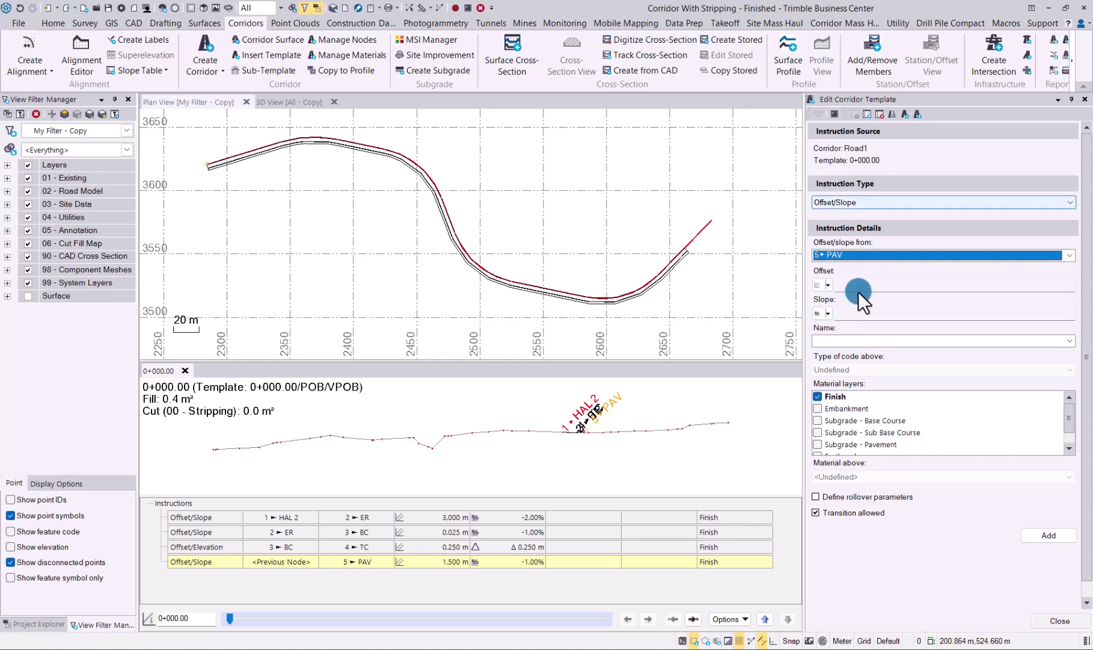
pyautogui.write('1')
pyautogui.press('Tab')
pyautogui.write('-1')
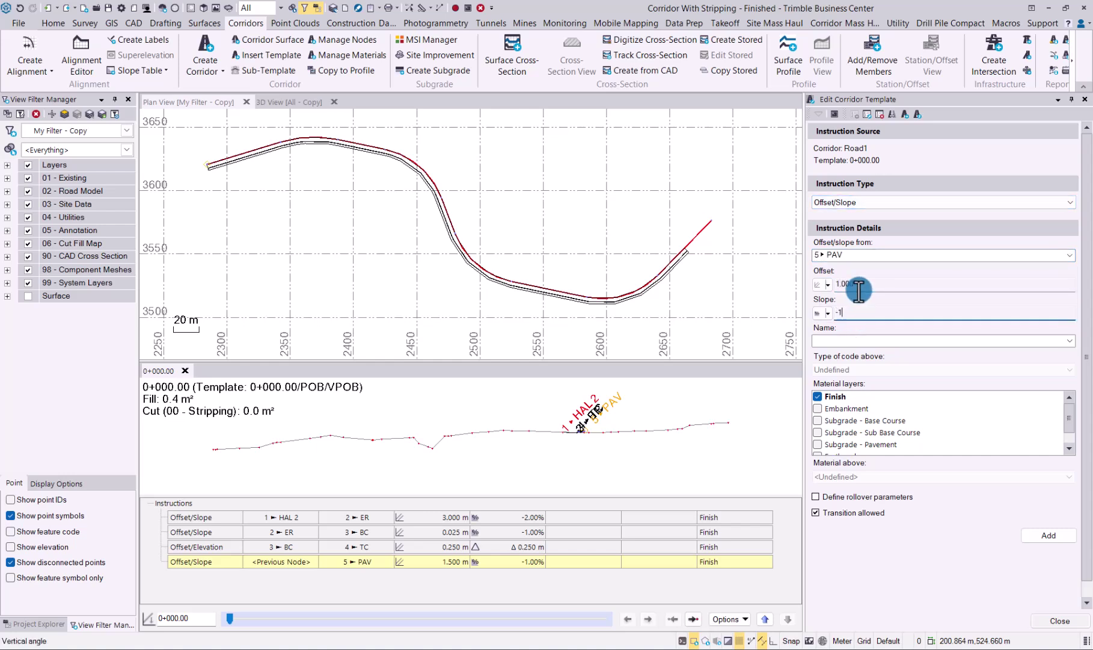
pyautogui.press('Tab')
pyautogui.write('EG')
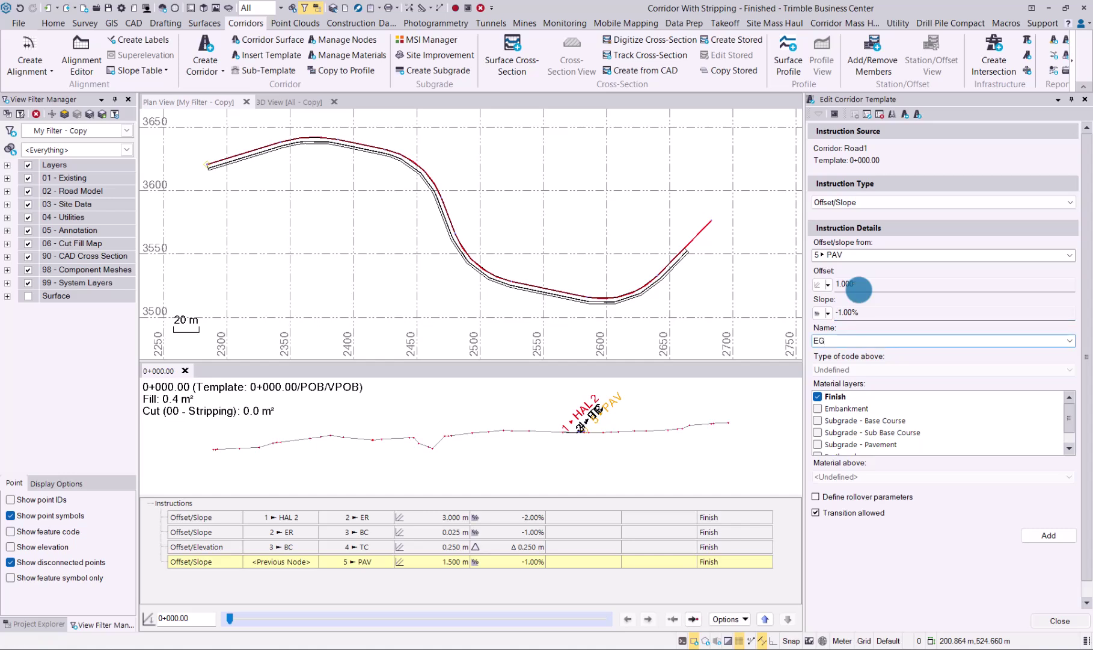
pyautogui.click(1041, 537)
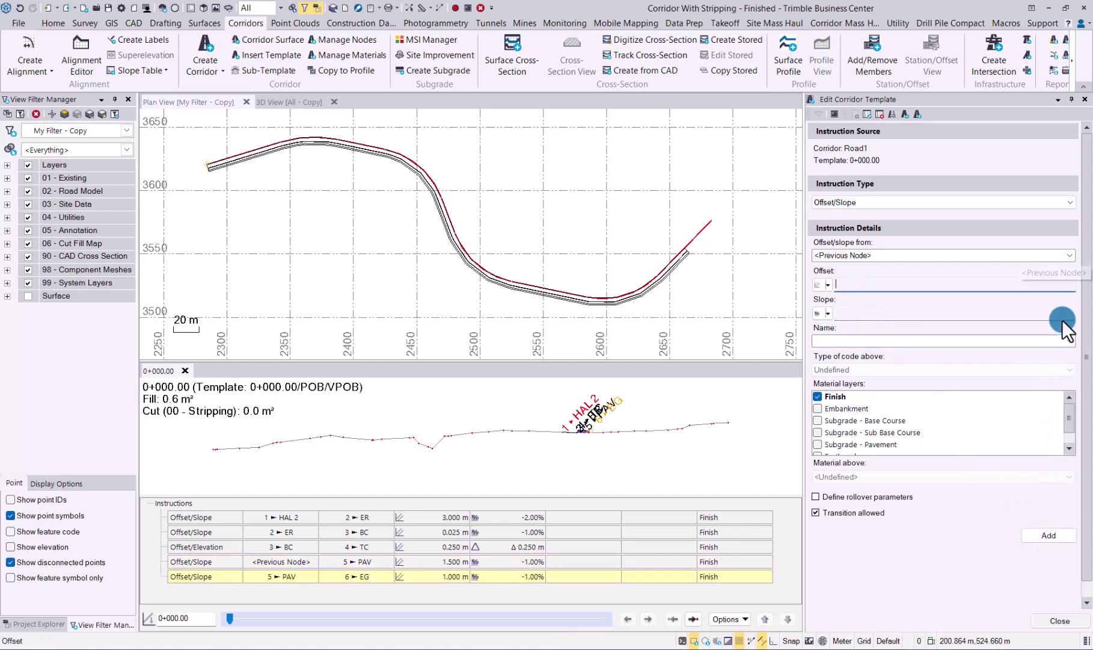
pyautogui.click(1070, 255)
# Step: Add Side Slope SS from EG to Original Ground Model: 3:1 cut, 2 m ditch, 1:2 fill
pyautogui.click(871, 199)
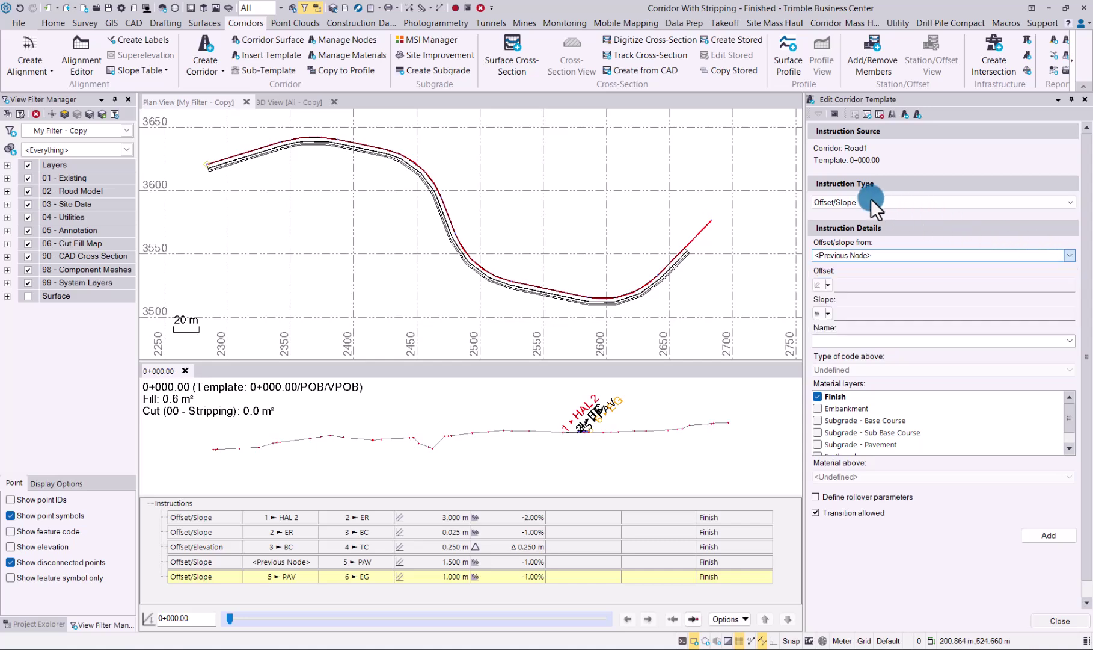
pyautogui.click(870, 198)
pyautogui.click(850, 232)
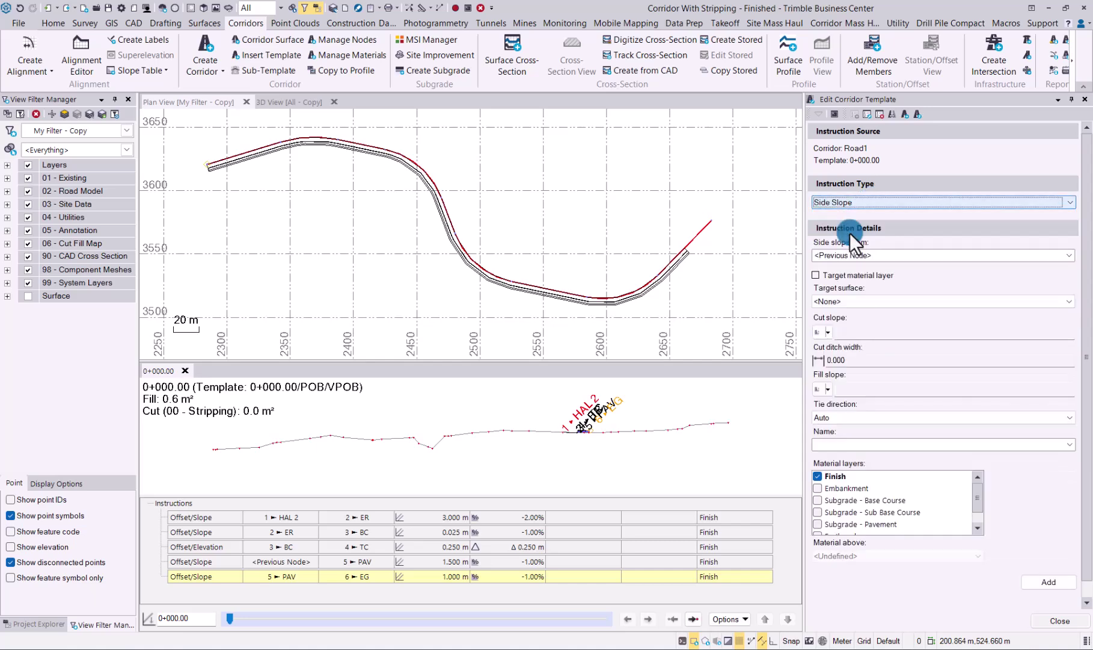
pyautogui.click(1068, 256)
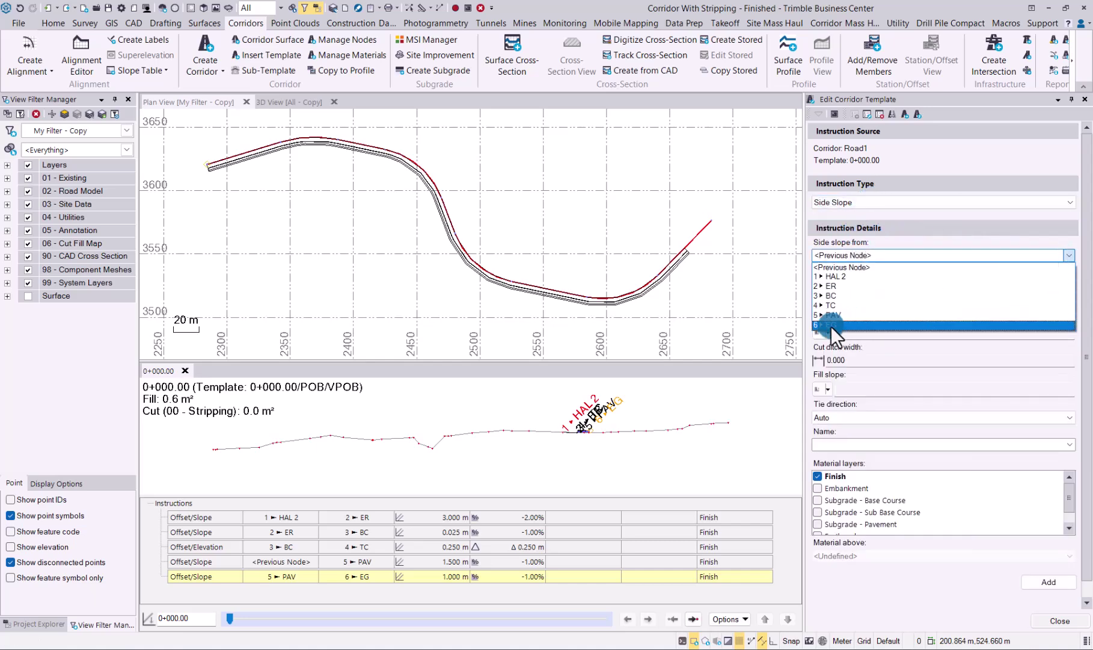
pyautogui.click(831, 325)
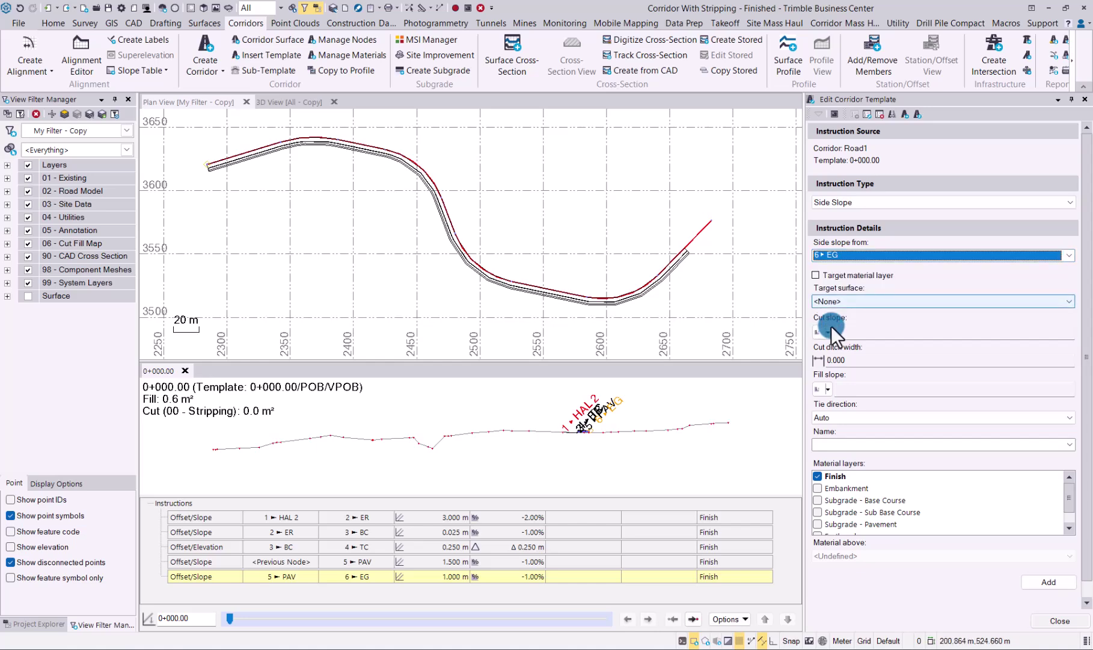
pyautogui.click(851, 300)
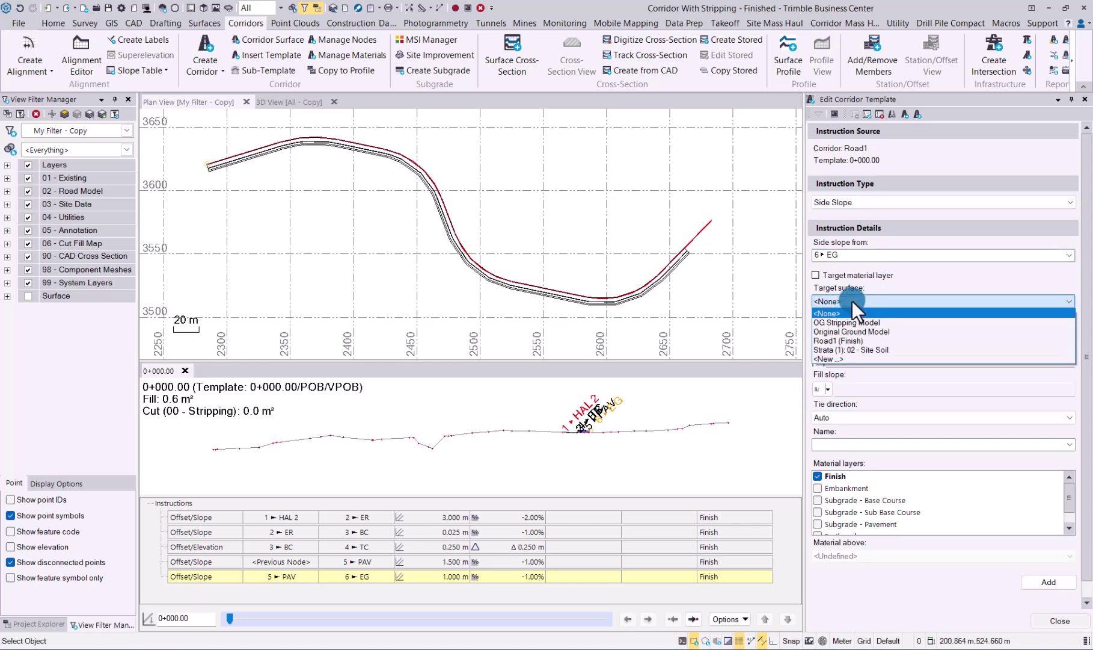
pyautogui.click(847, 332)
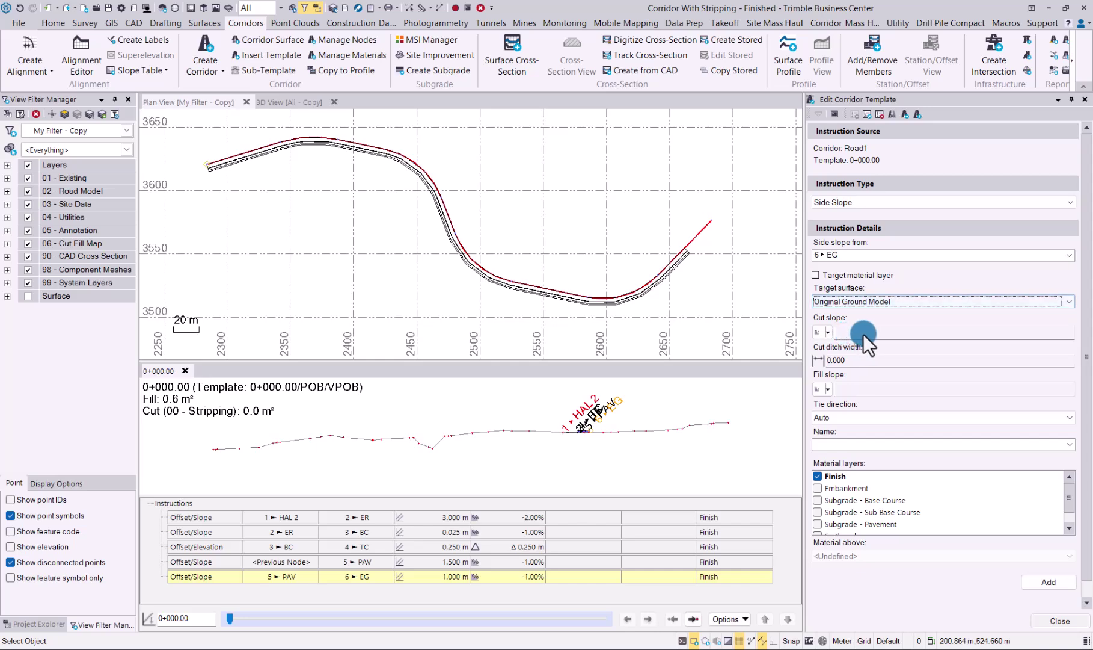
pyautogui.click(866, 334)
pyautogui.write('3')
pyautogui.press('Tab')
pyautogui.write('2')
pyautogui.press('Tab')
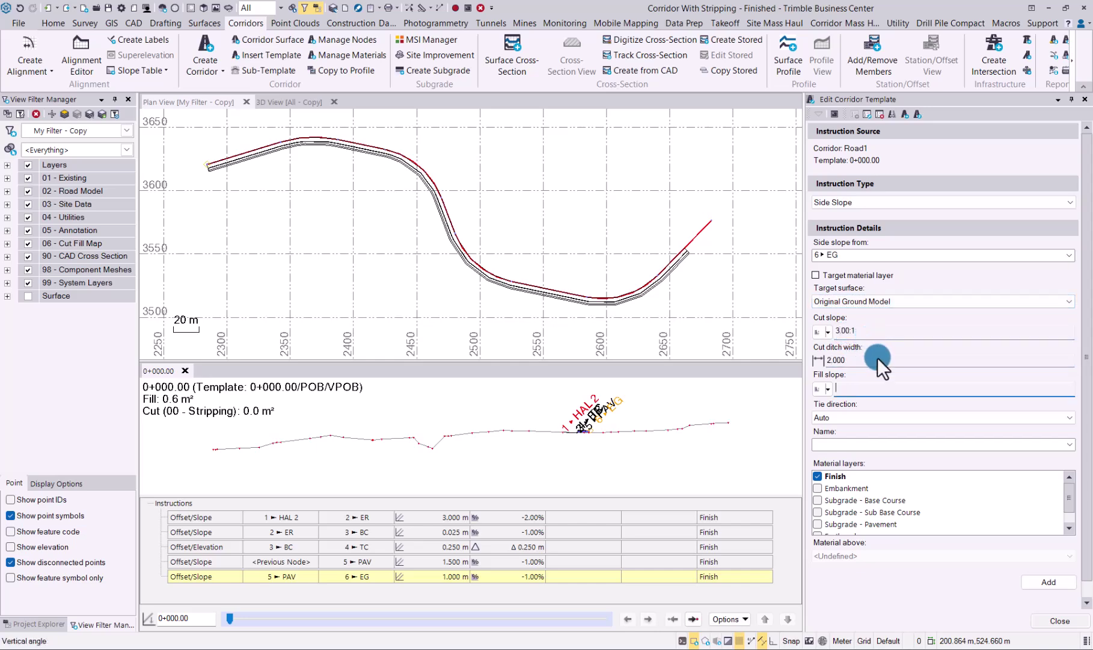
pyautogui.press('Tab')
pyautogui.click(912, 443)
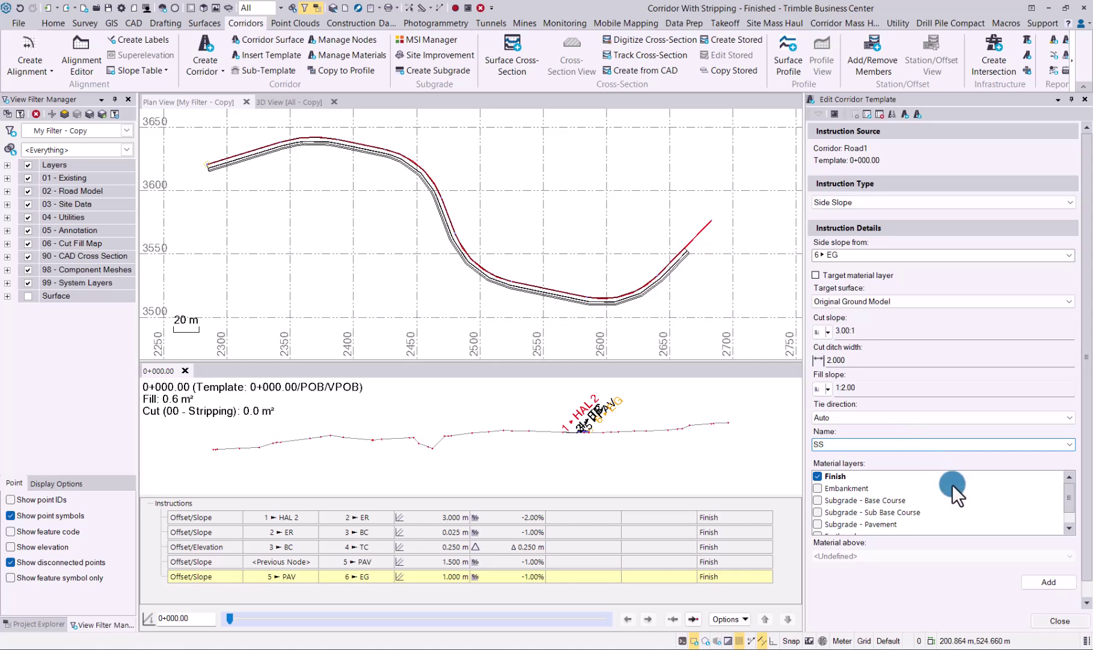
pyautogui.click(1045, 578)
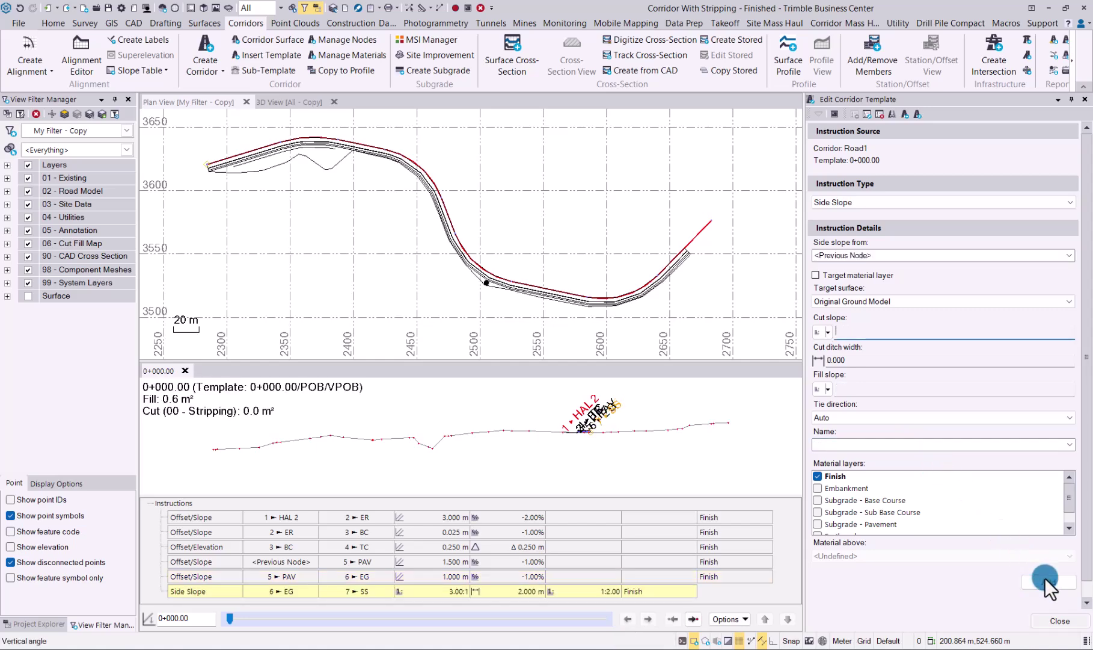
# Step: Mirror the template instructions to the other side and close the template editor
pyautogui.click(894, 113)
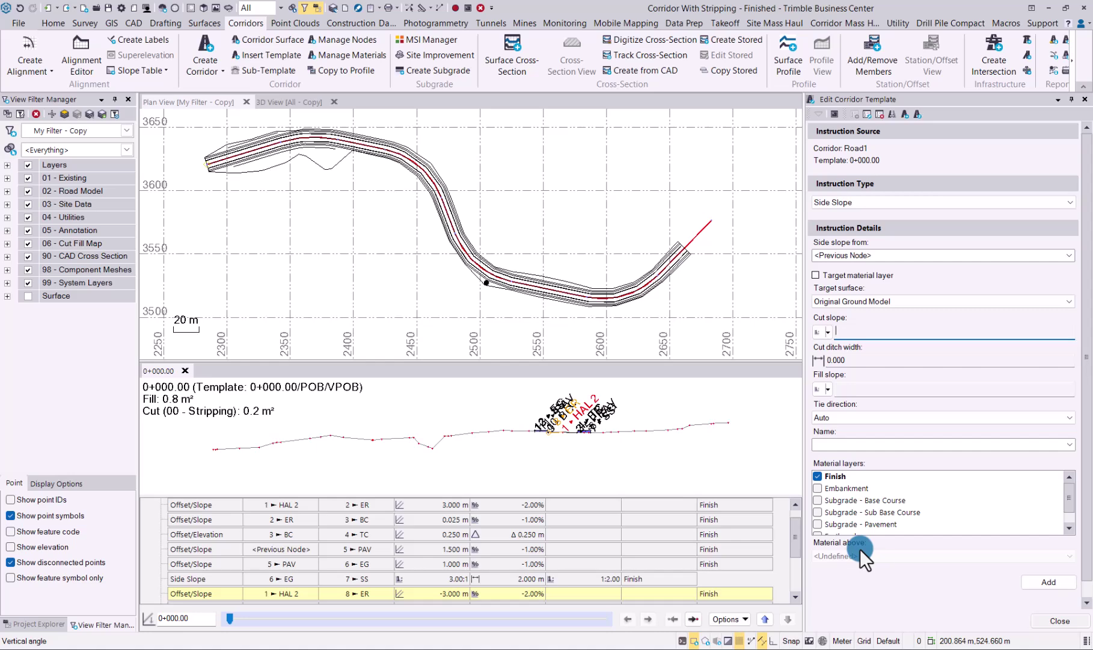
pyautogui.scroll(5, 561, 430)
pyautogui.scroll(5, 561, 429)
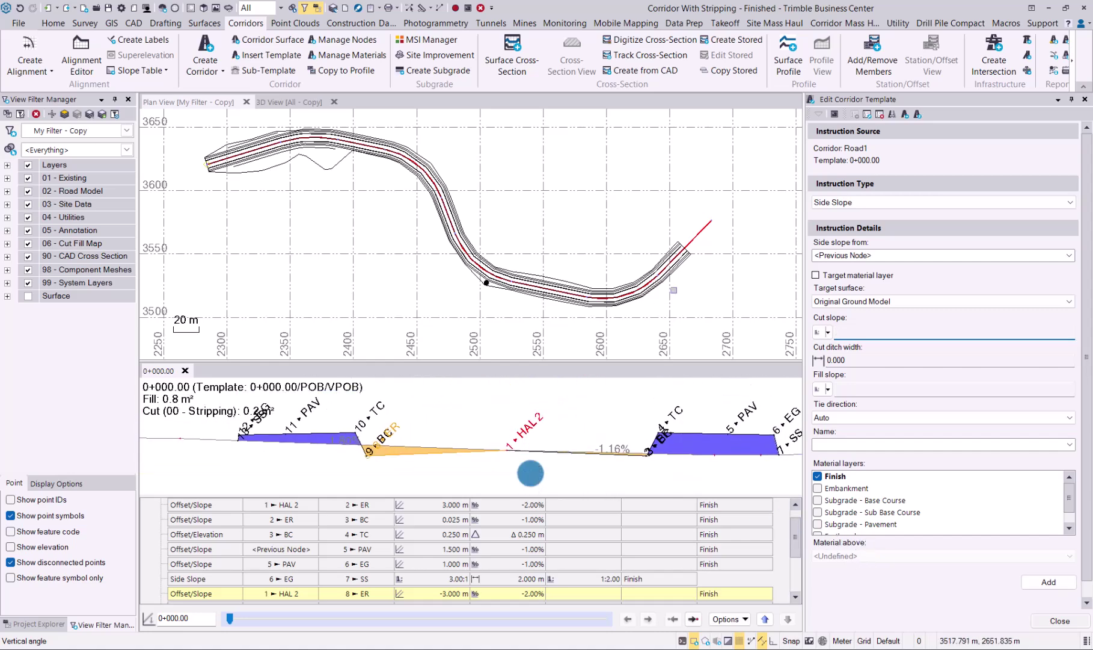
pyautogui.click(940, 591)
pyautogui.click(1059, 623)
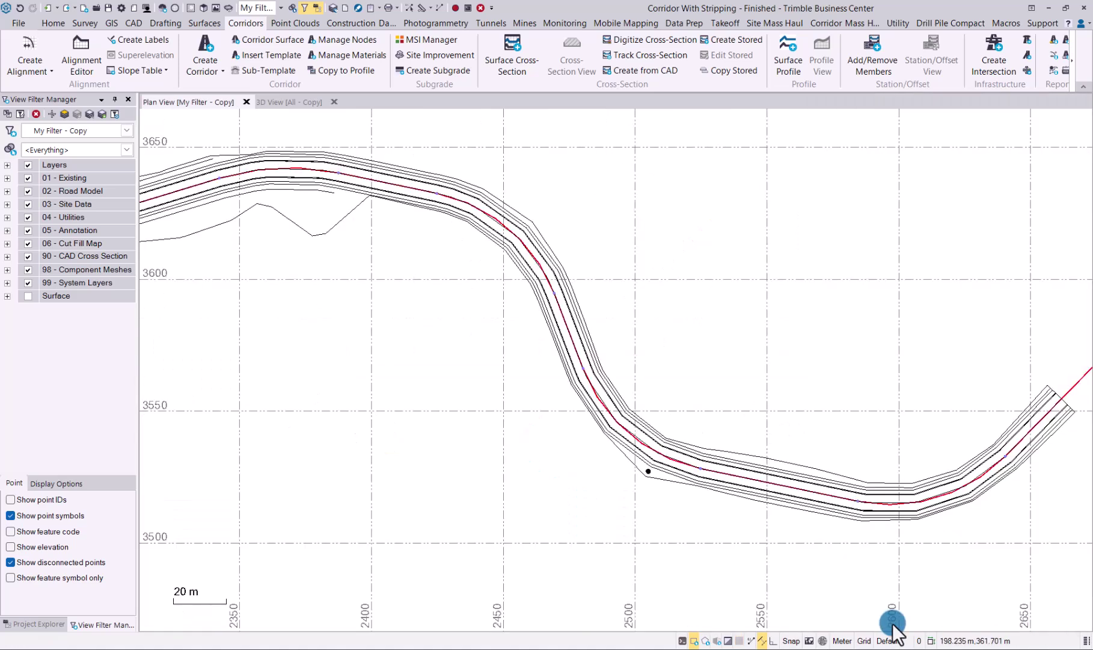
# Step: Switch to the Project Explorer and zoom to the full extents of the corridor
pyautogui.click(35, 623)
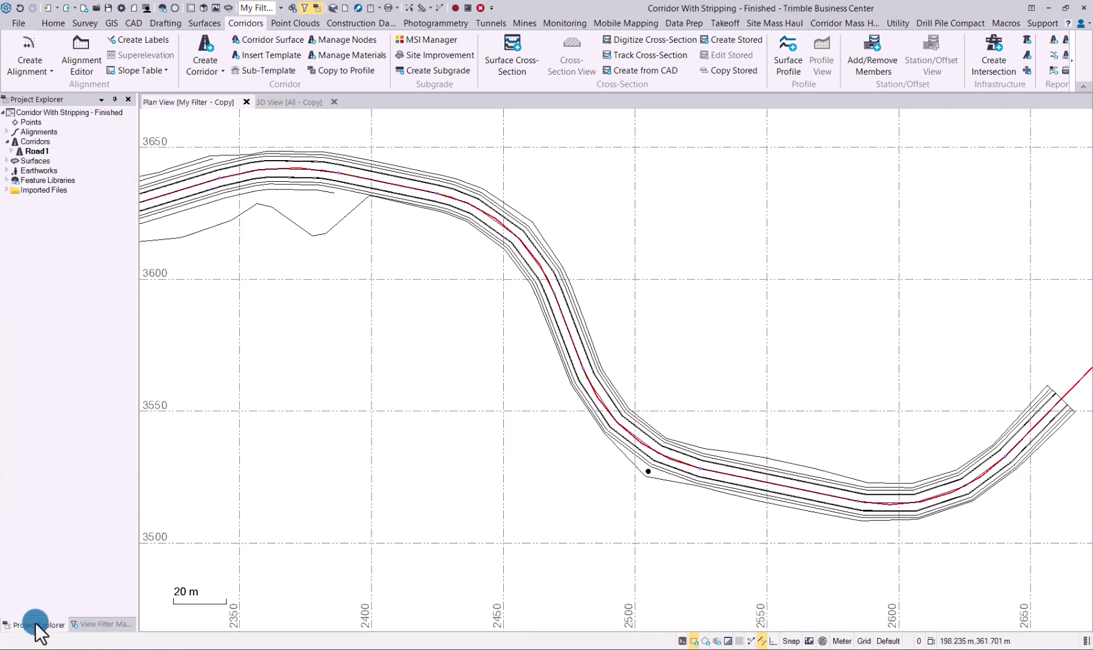
pyautogui.click(54, 23)
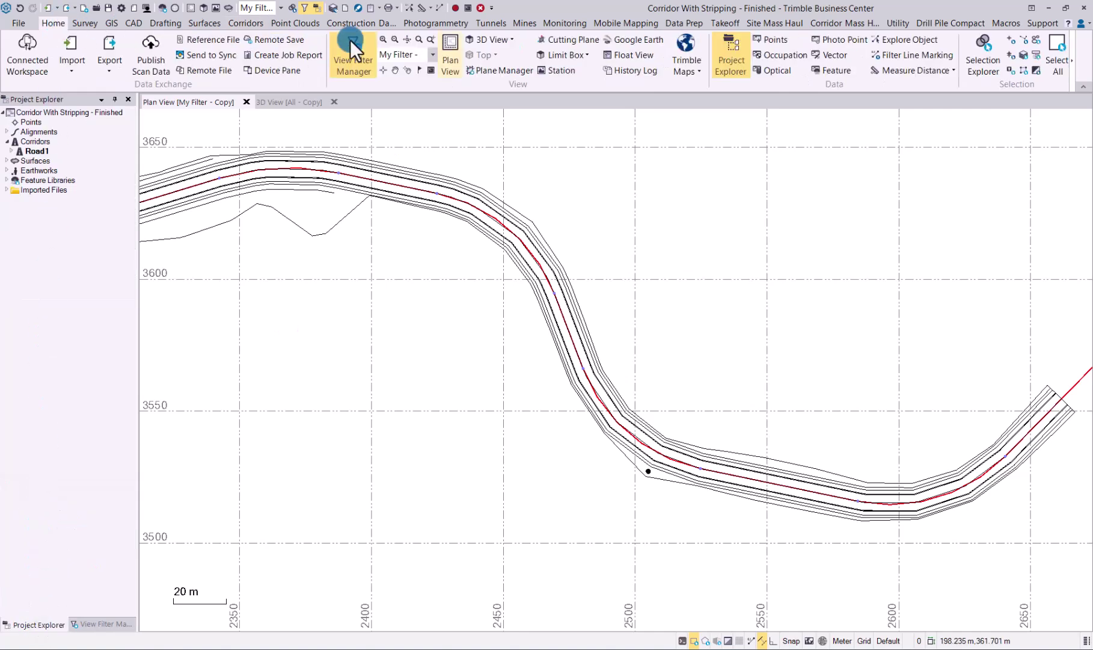
pyautogui.click(408, 41)
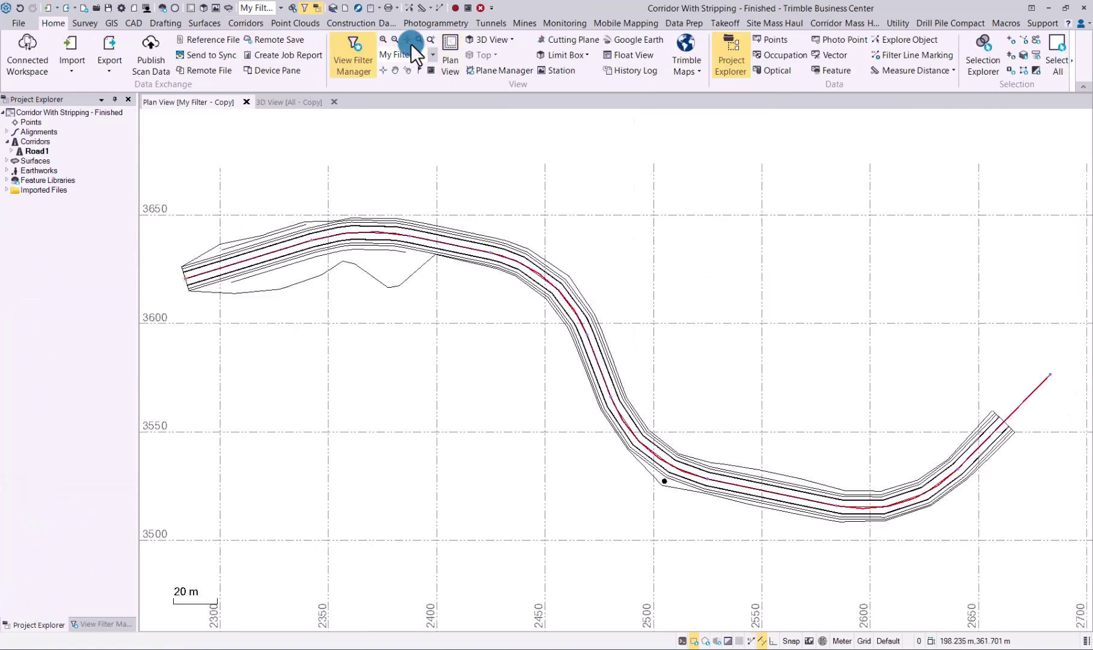
# Step: Expand Road1 > Road1 (Finish) > Surface Linework to list the BC through TC strings
pyautogui.click(13, 152)
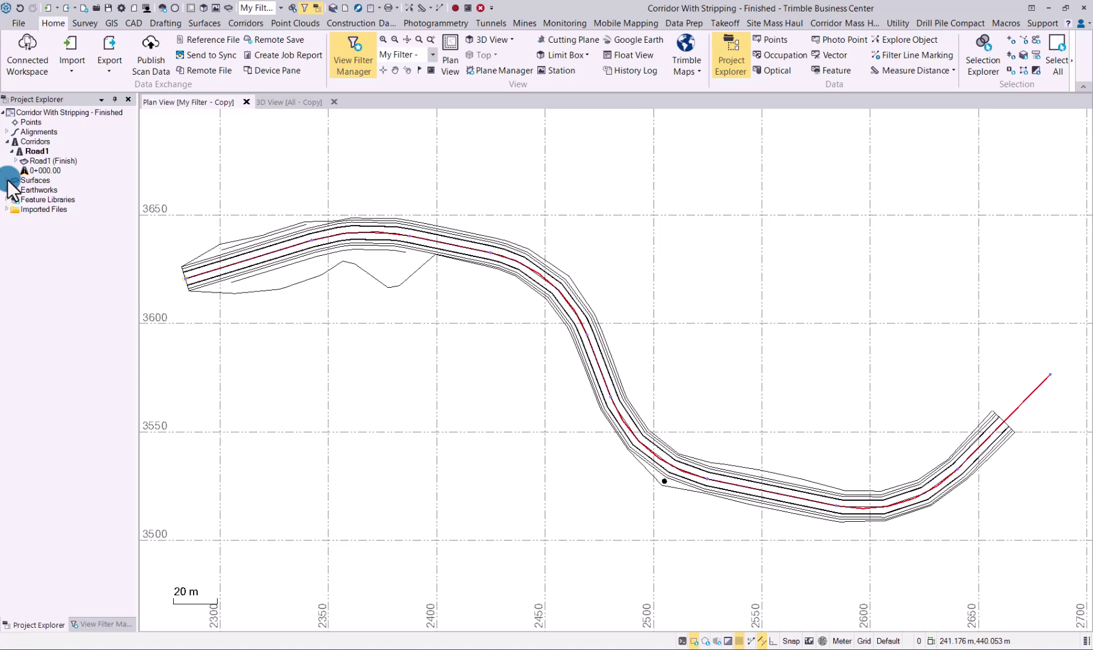
pyautogui.click(7, 180)
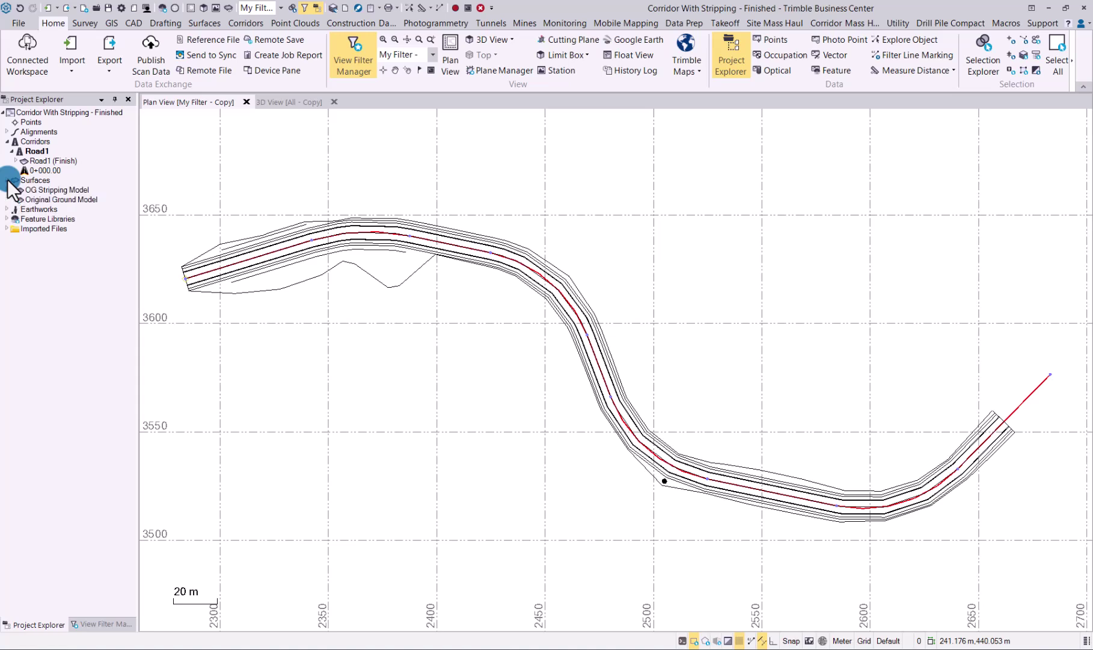
pyautogui.click(7, 132)
pyautogui.click(7, 131)
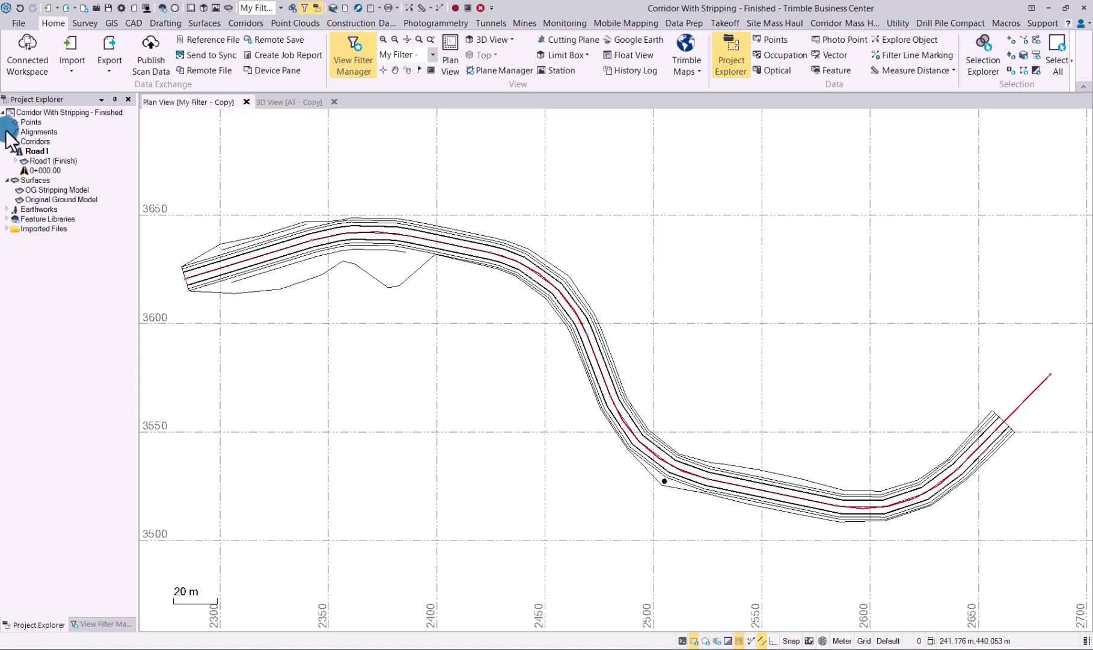
pyautogui.click(16, 161)
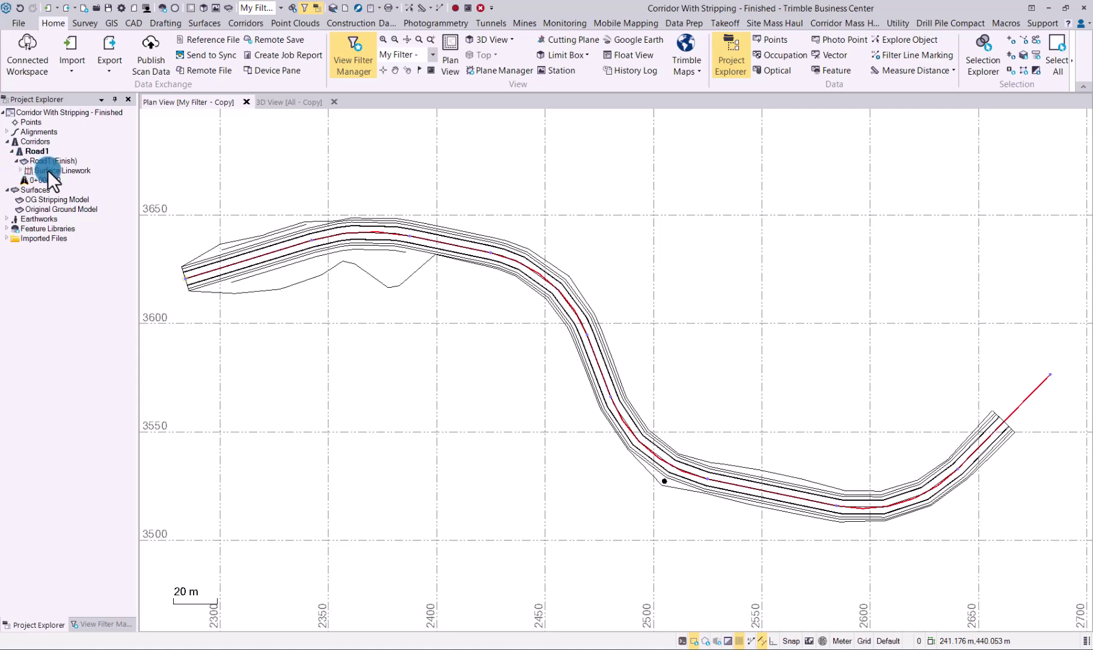
pyautogui.click(23, 170)
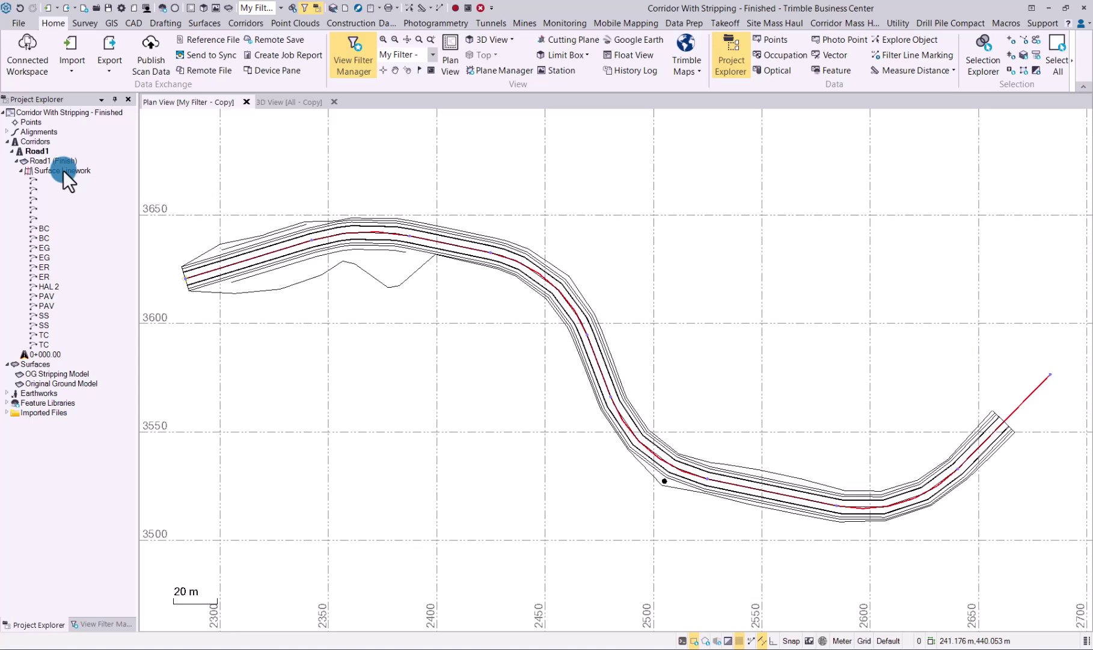
pyautogui.click(47, 228)
# Step: Open Properties for the two BC linestrings and colour them Aquamarine
pyautogui.rightClick(52, 229)
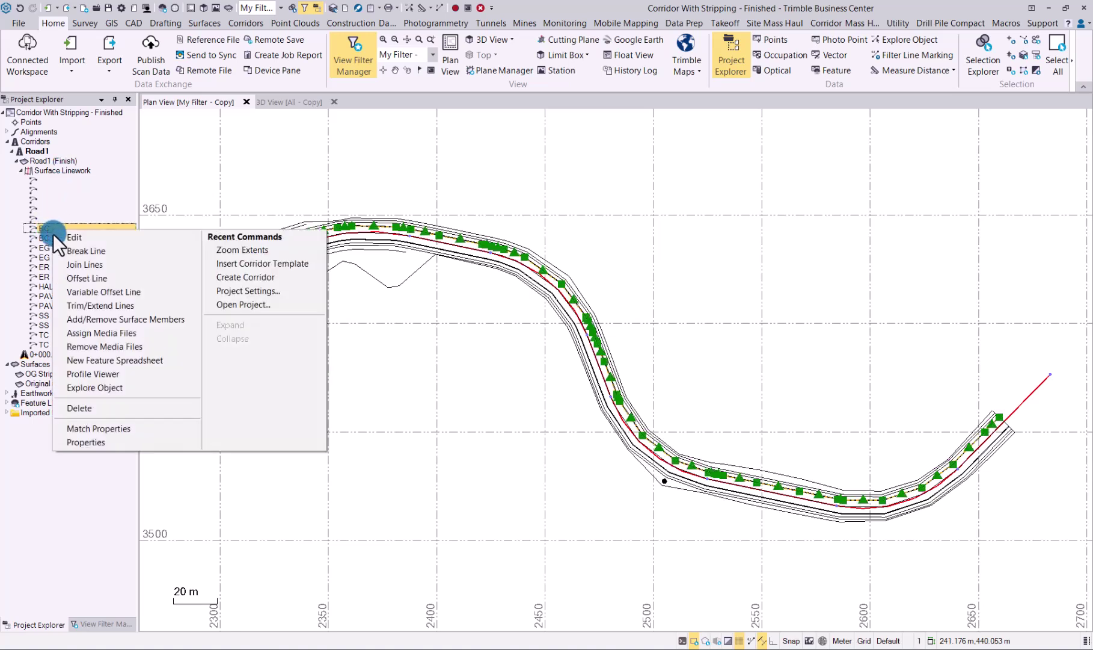
pyautogui.click(116, 440)
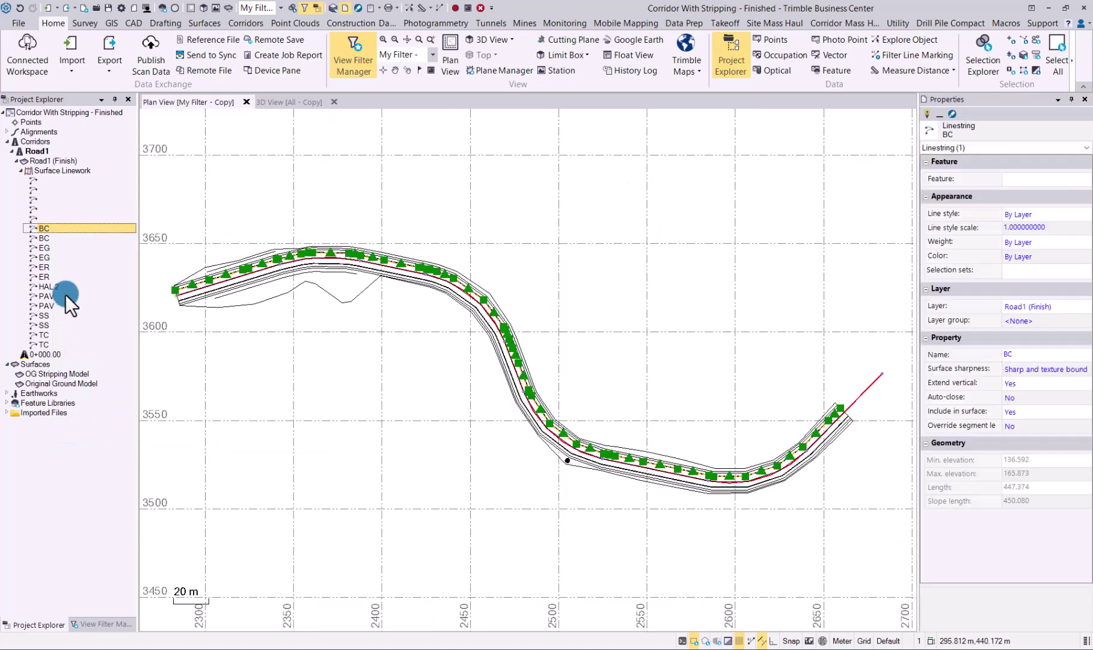
pyautogui.keyDown('ctrl'); pyautogui.click(45, 238); pyautogui.keyUp('ctrl')
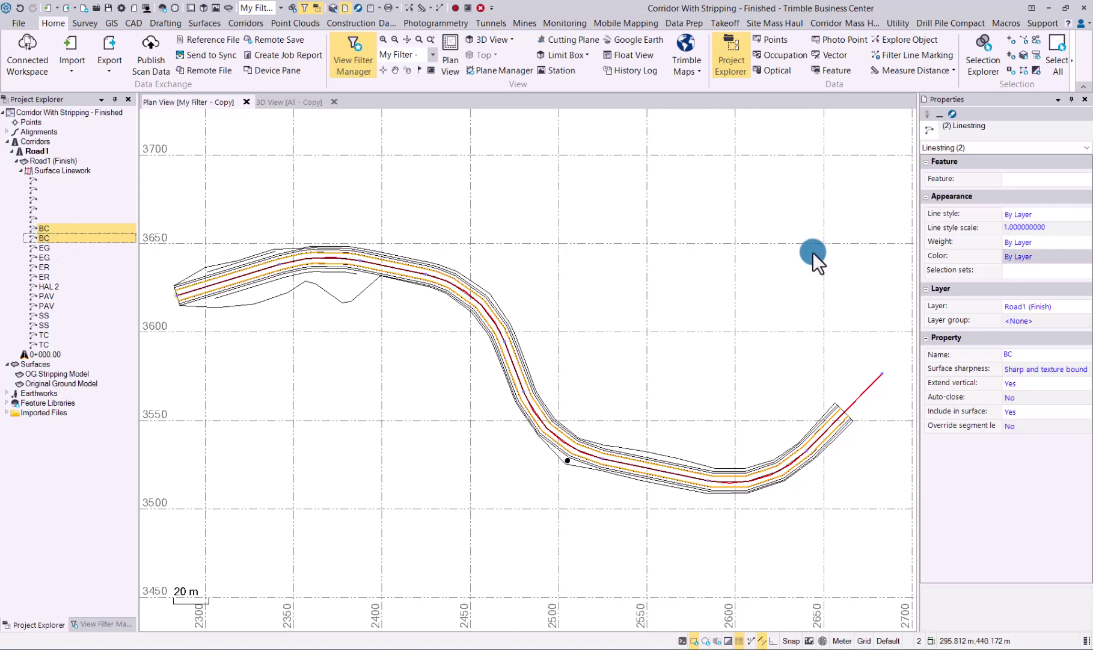
pyautogui.click(1076, 257)
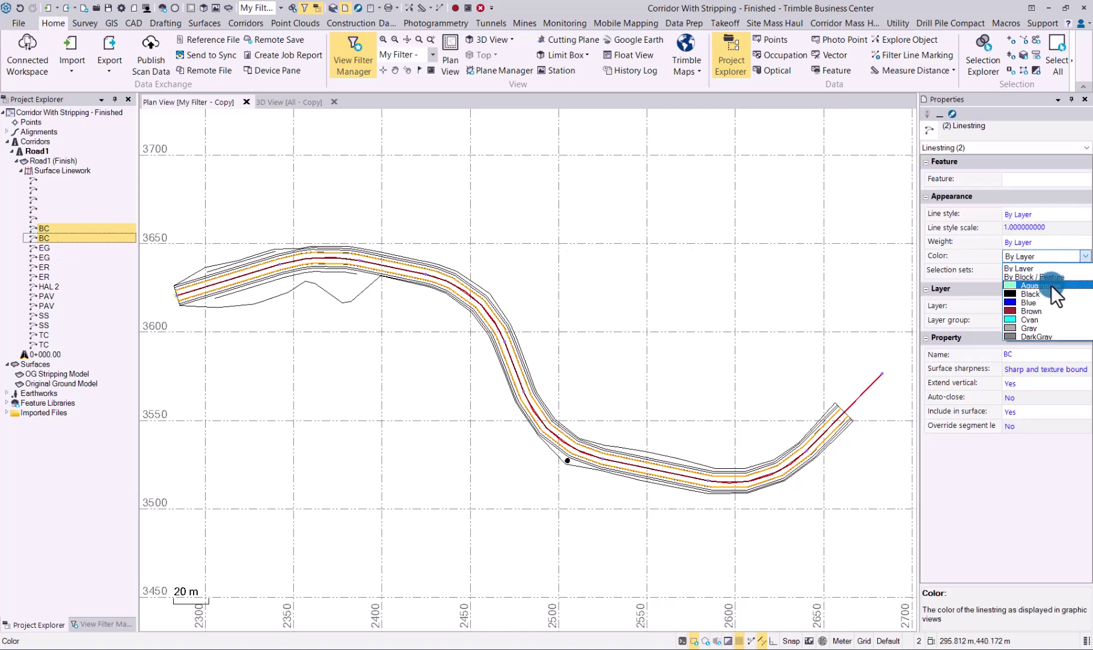
pyautogui.click(1051, 286)
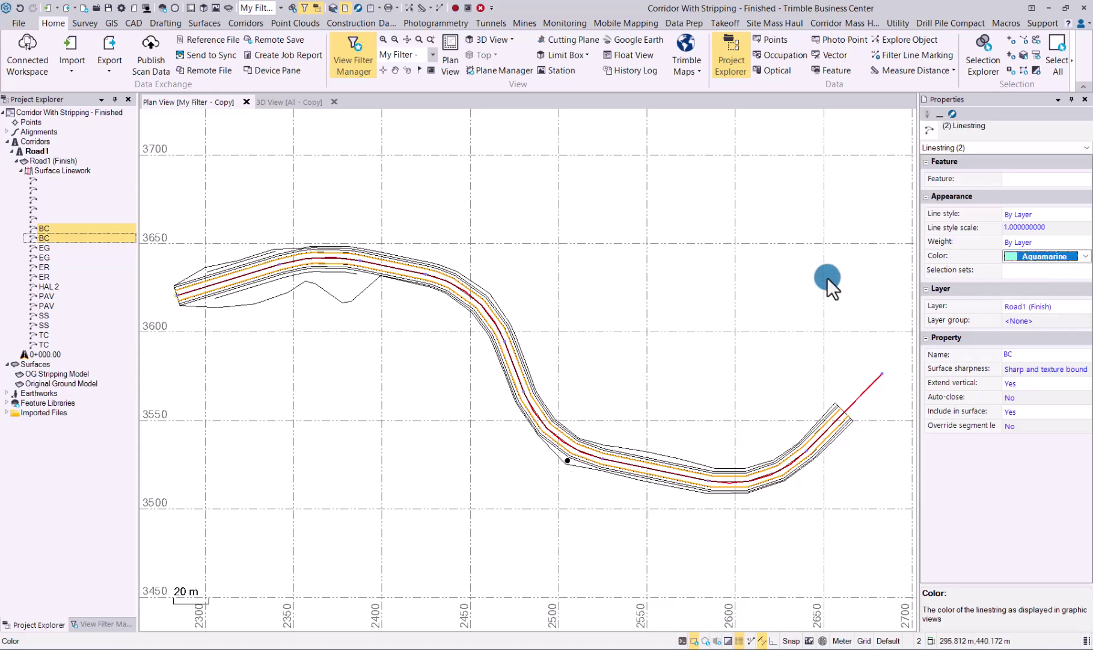
# Step: Colour both EG linestrings Blue
pyautogui.click(53, 251)
pyautogui.keyDown('shift'); pyautogui.click(52, 257); pyautogui.keyUp('shift')
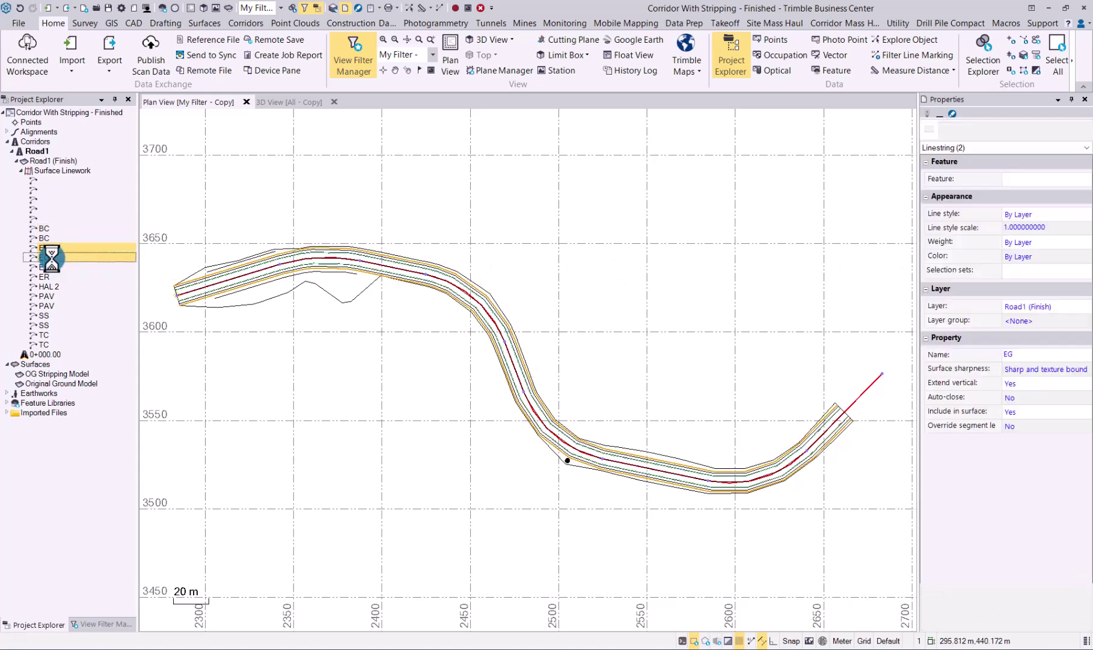
pyautogui.click(1066, 260)
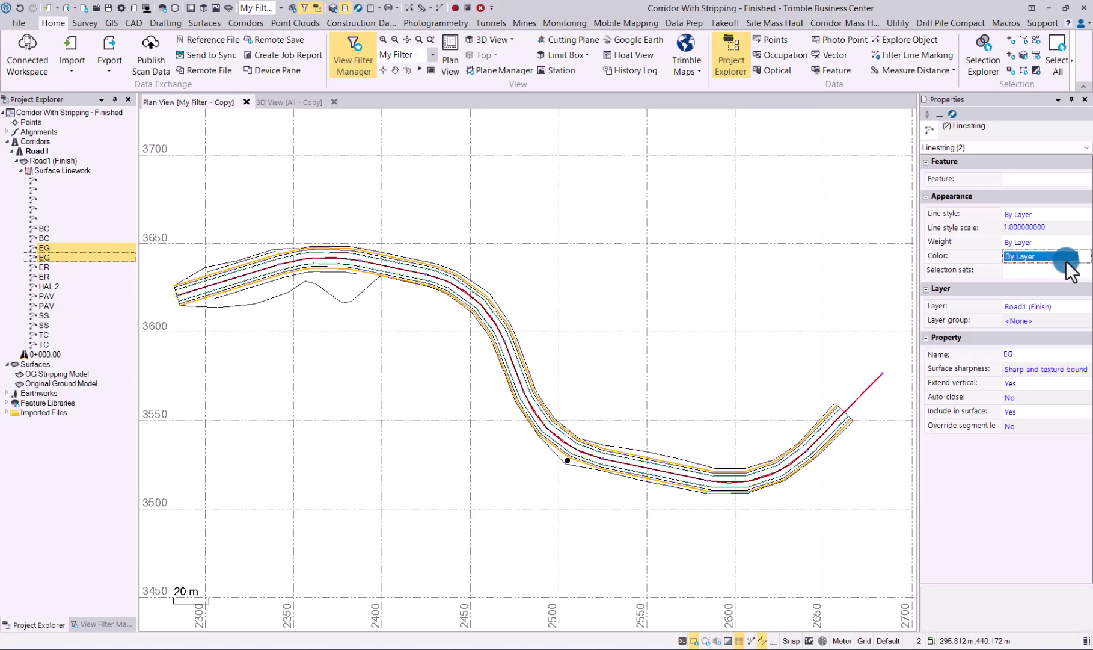
pyautogui.click(1045, 301)
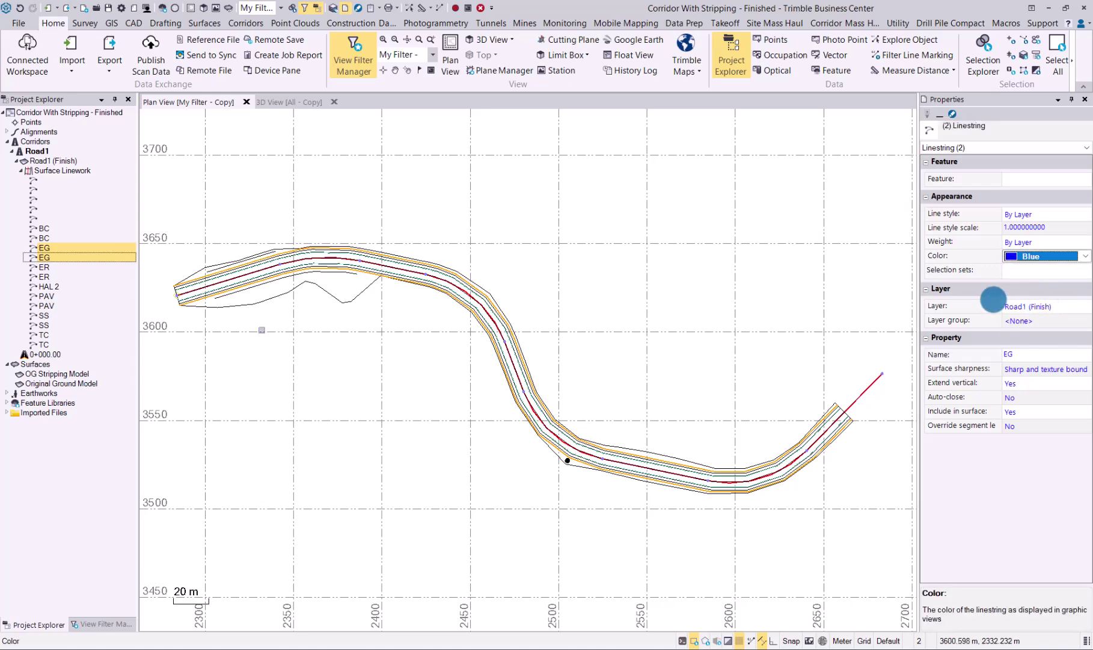
# Step: Colour both ER linestrings Green
pyautogui.click(47, 268)
pyautogui.keyDown('shift'); pyautogui.click(46, 277); pyautogui.keyUp('shift')
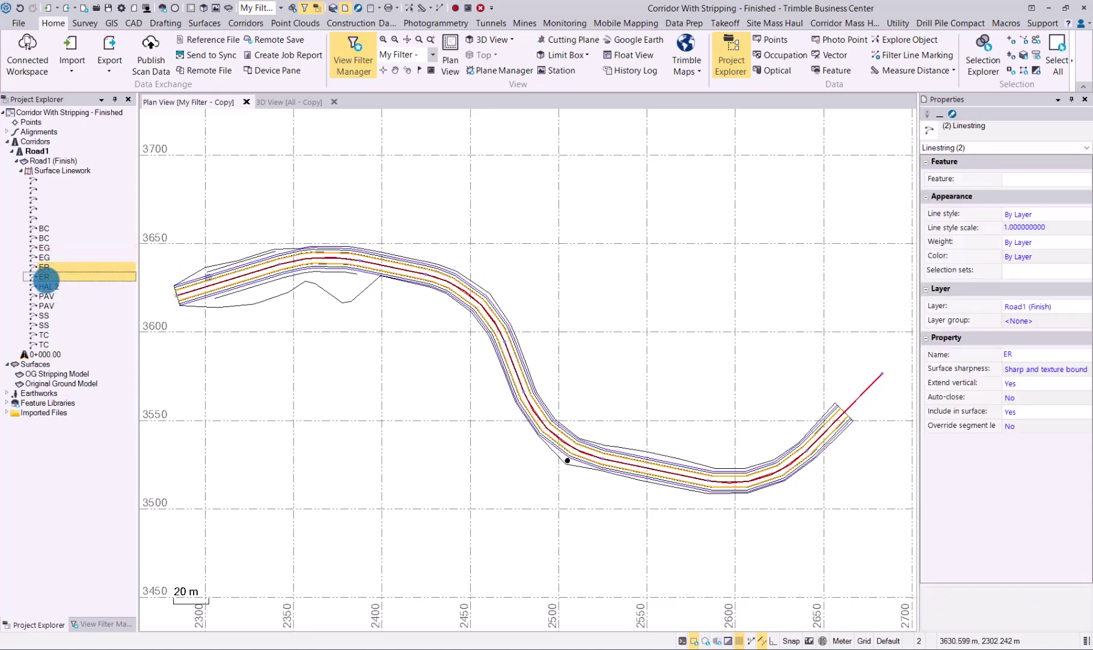
pyautogui.click(1032, 259)
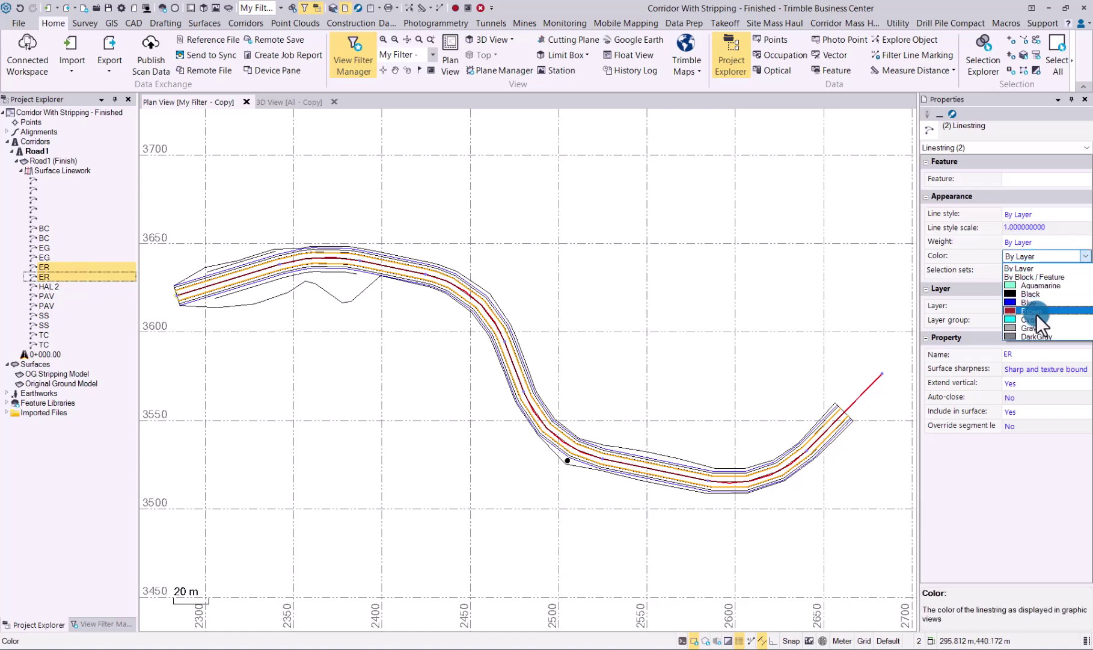
pyautogui.scroll(-1, 1036, 315)
pyautogui.click(1034, 328)
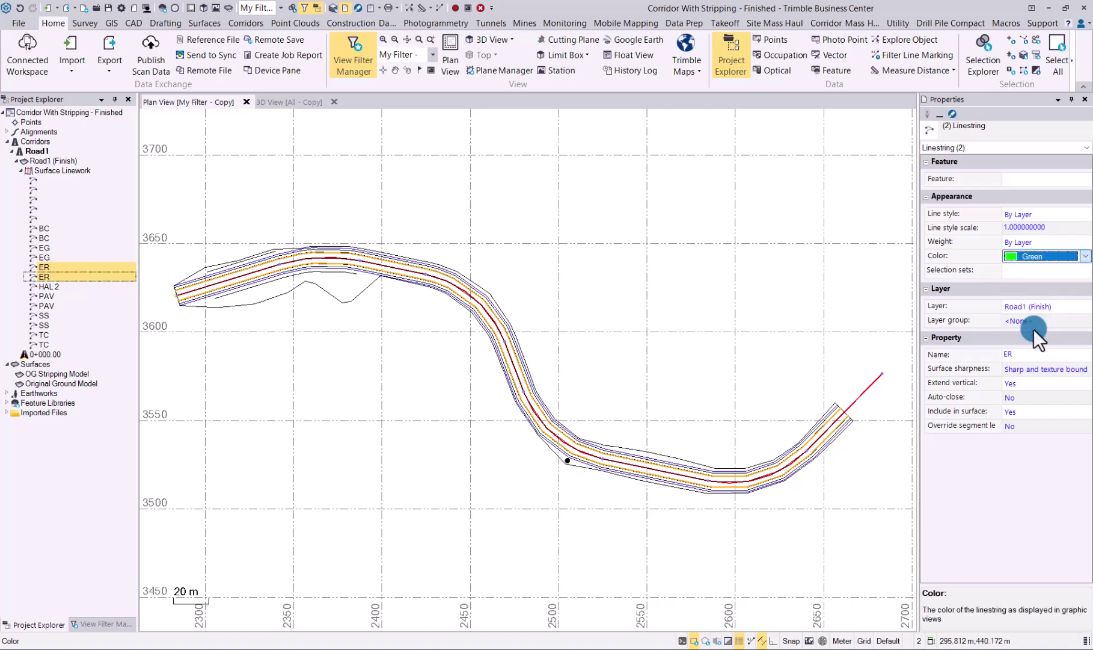
# Step: Colour both PAV linestrings Magenta
pyautogui.click(51, 295)
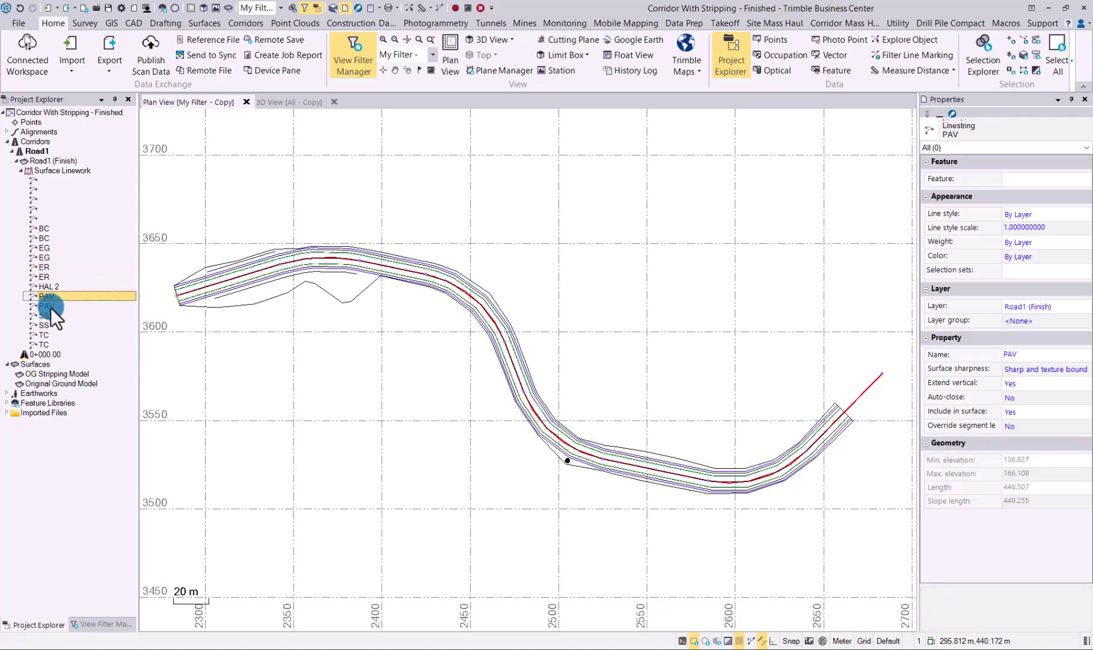
pyautogui.keyDown('shift'); pyautogui.click(50, 306); pyautogui.keyUp('shift')
pyautogui.click(1057, 259)
pyautogui.click(1058, 259)
pyautogui.scroll(-1, 1047, 301)
pyautogui.scroll(-3, 1046, 300)
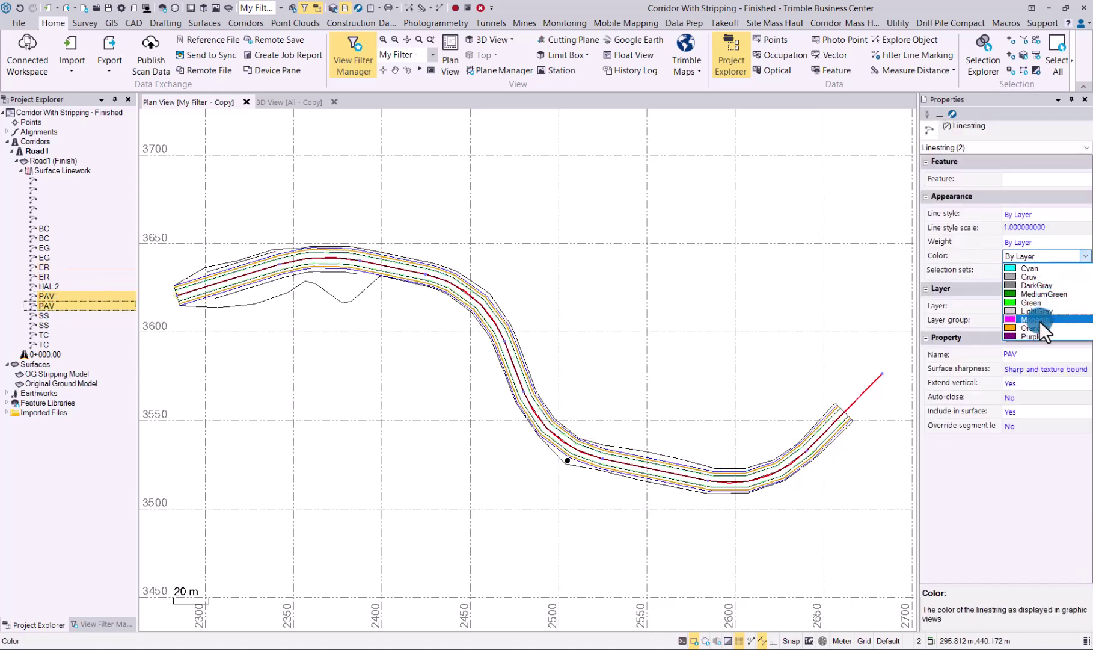
pyautogui.click(1040, 321)
# Step: Colour both SS linestrings Purple
pyautogui.click(44, 315)
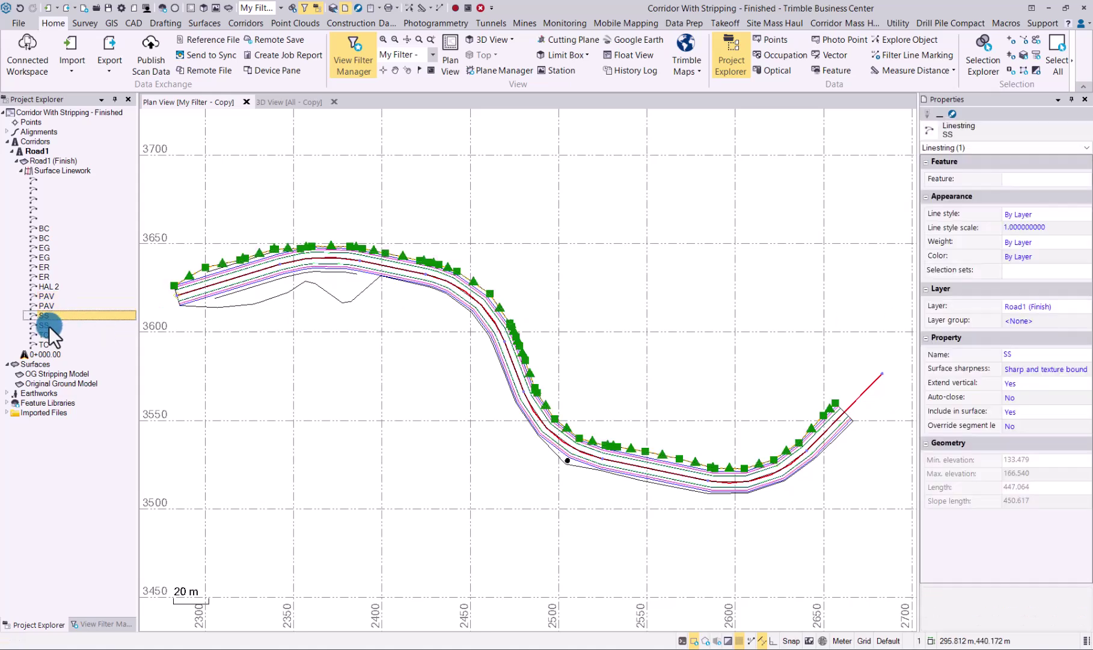
pyautogui.keyDown('shift'); pyautogui.click(49, 325); pyautogui.keyUp('shift')
pyautogui.click(1062, 260)
pyautogui.click(1064, 259)
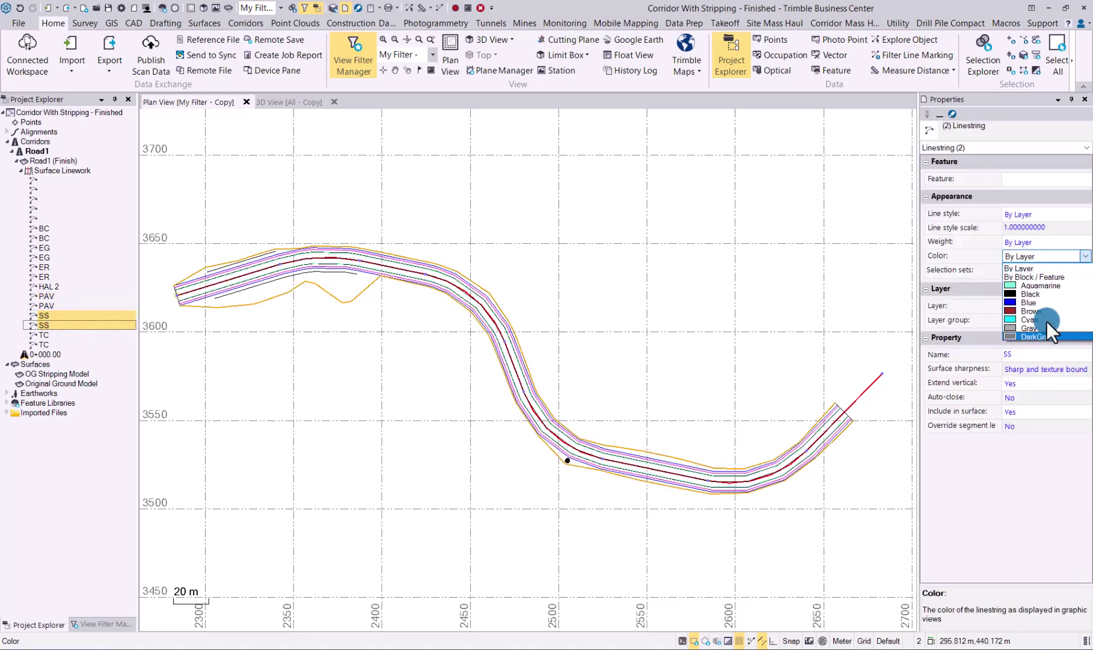
pyautogui.scroll(-3, 1047, 320)
pyautogui.scroll(-2, 1046, 320)
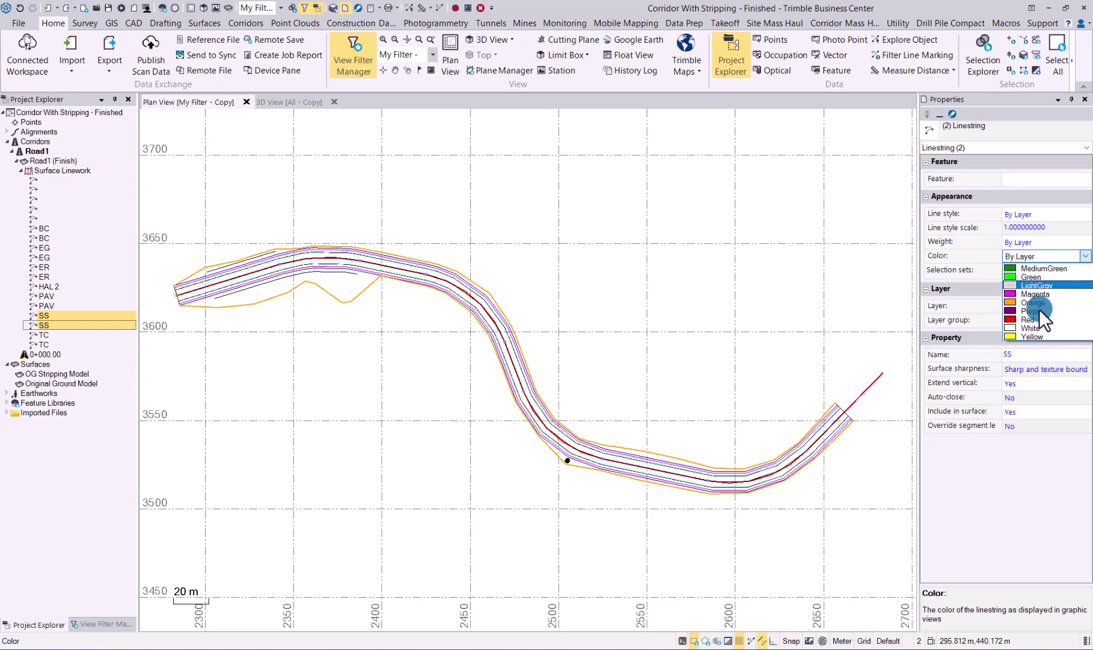
pyautogui.click(1040, 310)
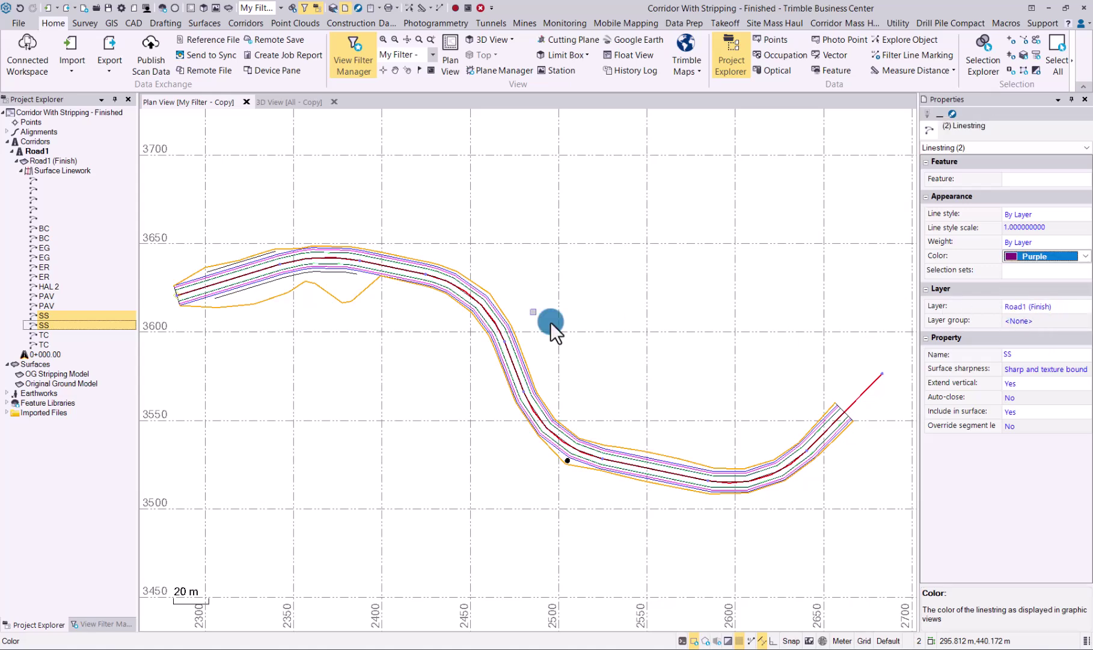
# Step: Colour both TC linestrings Yellow and close the Properties panel
pyautogui.click(43, 335)
pyautogui.keyDown('shift'); pyautogui.click(46, 344); pyautogui.keyUp('shift')
pyautogui.click(1036, 258)
pyautogui.click(1036, 258)
pyautogui.scroll(-5, 1058, 315)
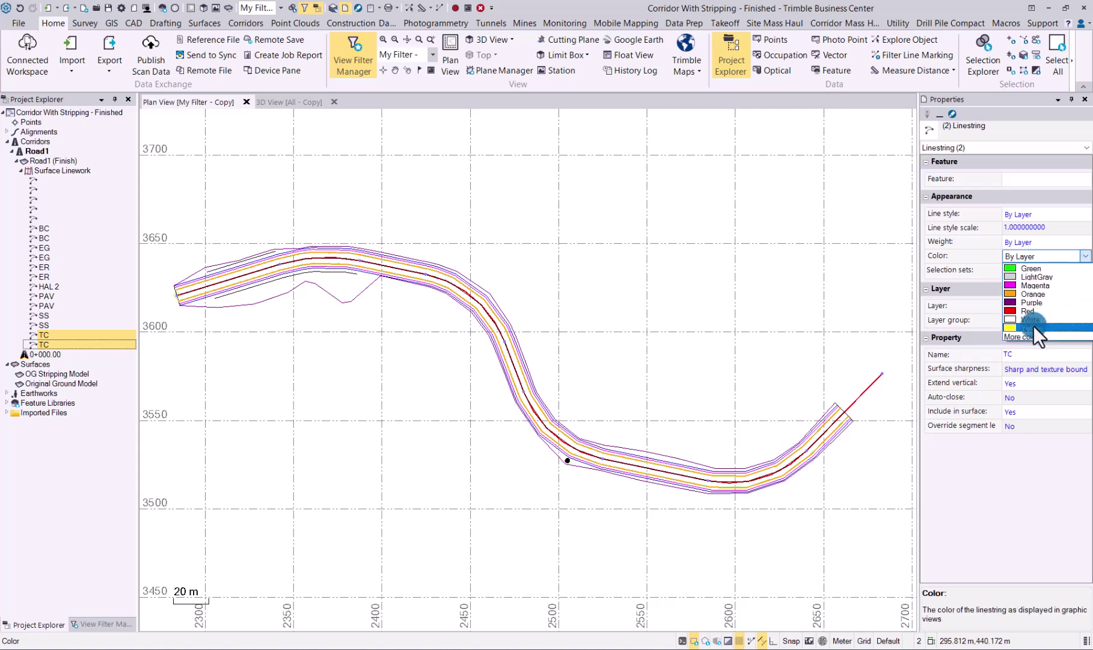
pyautogui.click(1034, 325)
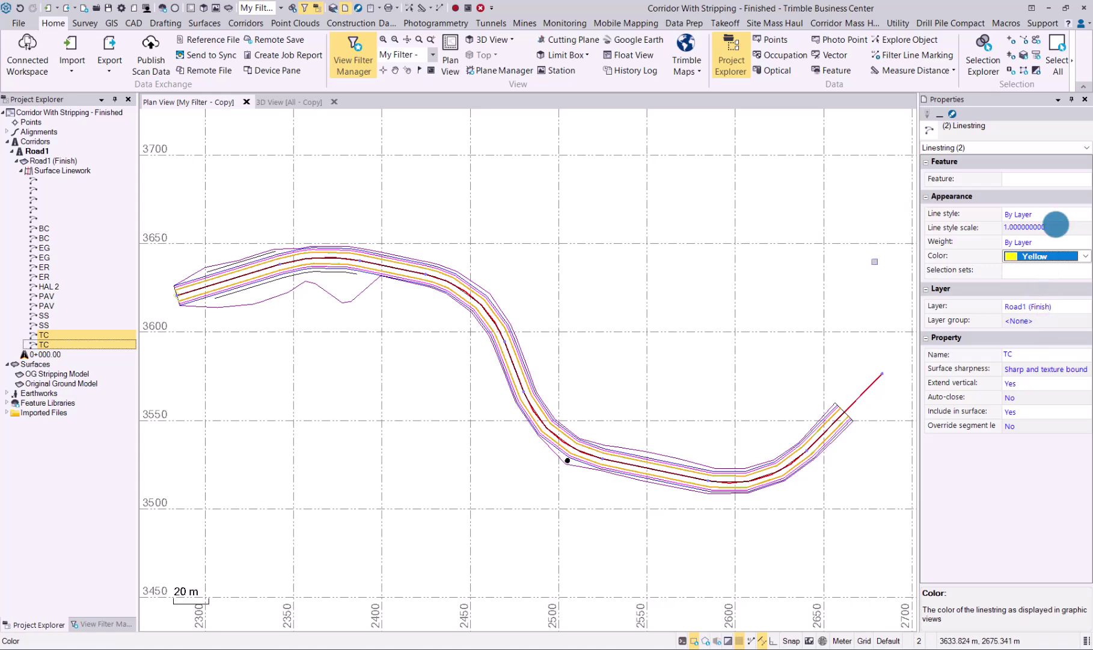
pyautogui.click(1085, 99)
# Step: Inspect the coloured corridor lines close-up in Plan View from the west end, then switch to 3D View
pyautogui.click(481, 330)
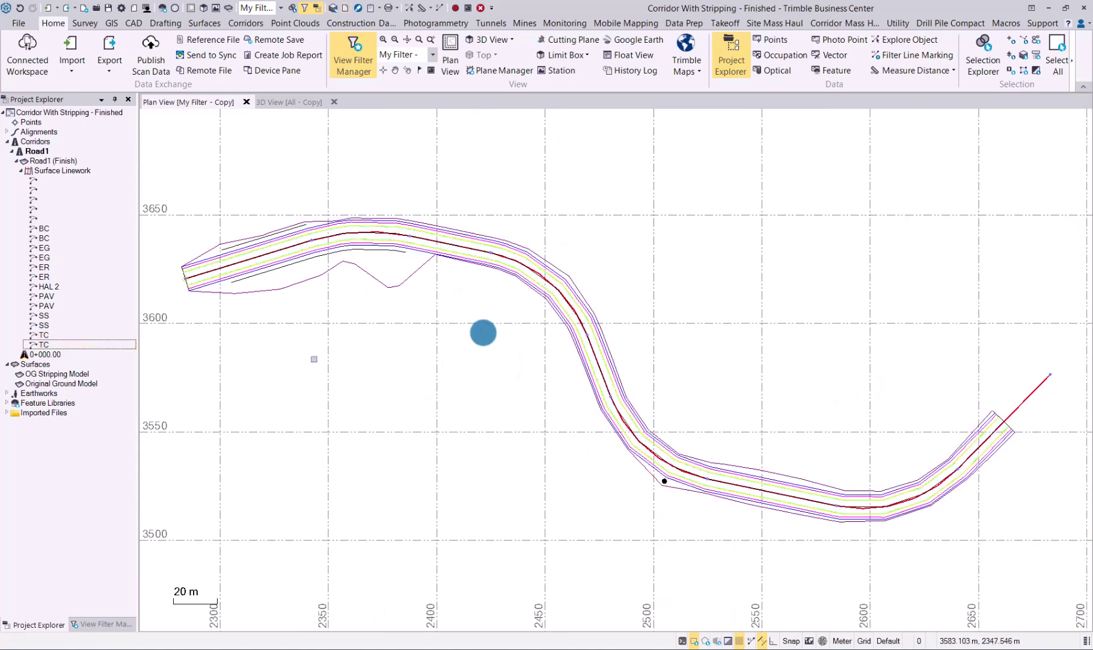
pyautogui.scroll(3, 440, 315)
pyautogui.scroll(3, 276, 249)
pyautogui.moveTo(276, 249); pyautogui.dragTo(514, 394, button='middle')
pyautogui.scroll(4, 496, 385)
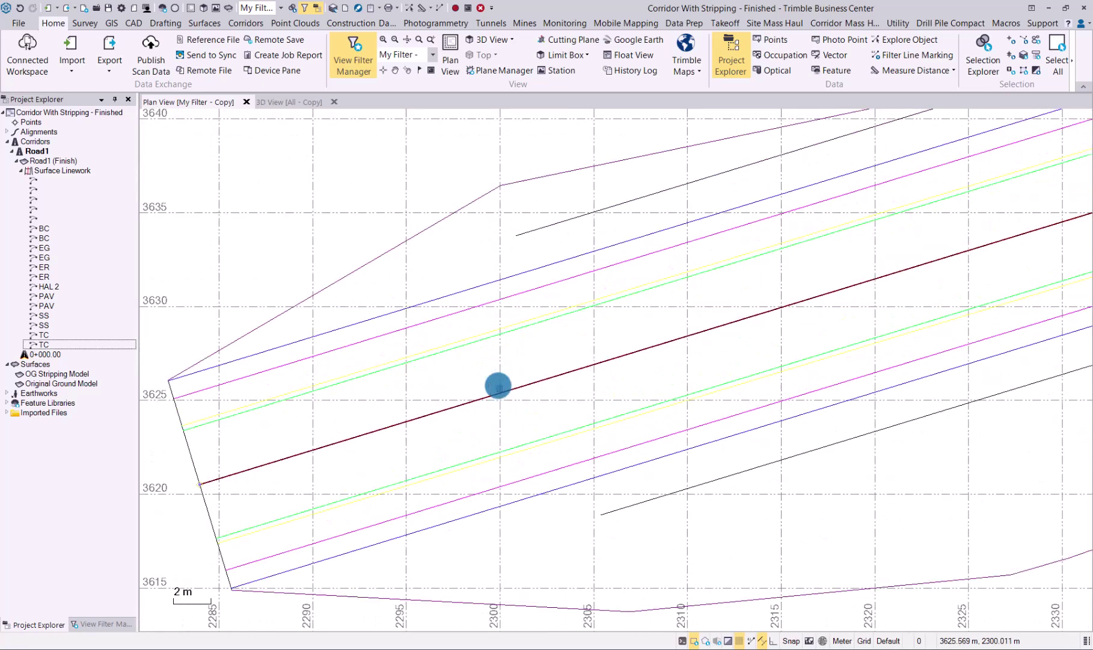
pyautogui.moveTo(702, 328); pyautogui.dragTo(737, 290, button='middle')
pyautogui.moveTo(617, 364); pyautogui.dragTo(471, 425, button='middle')
pyautogui.scroll(-3, 828, 303)
pyautogui.scroll(2, 740, 349)
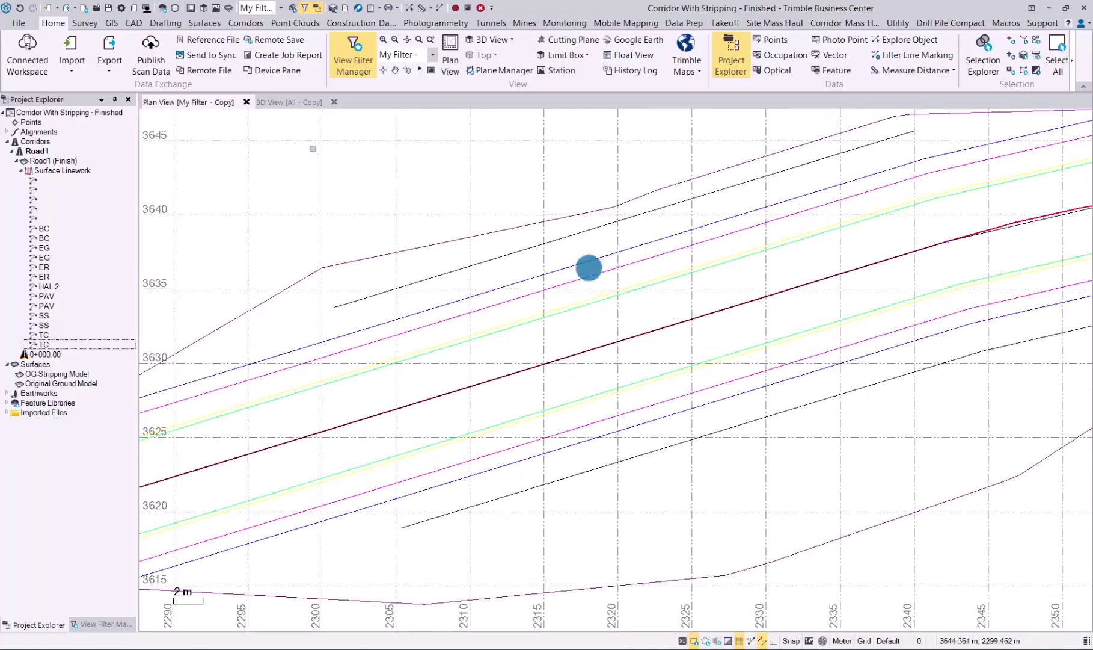
pyautogui.click(279, 101)
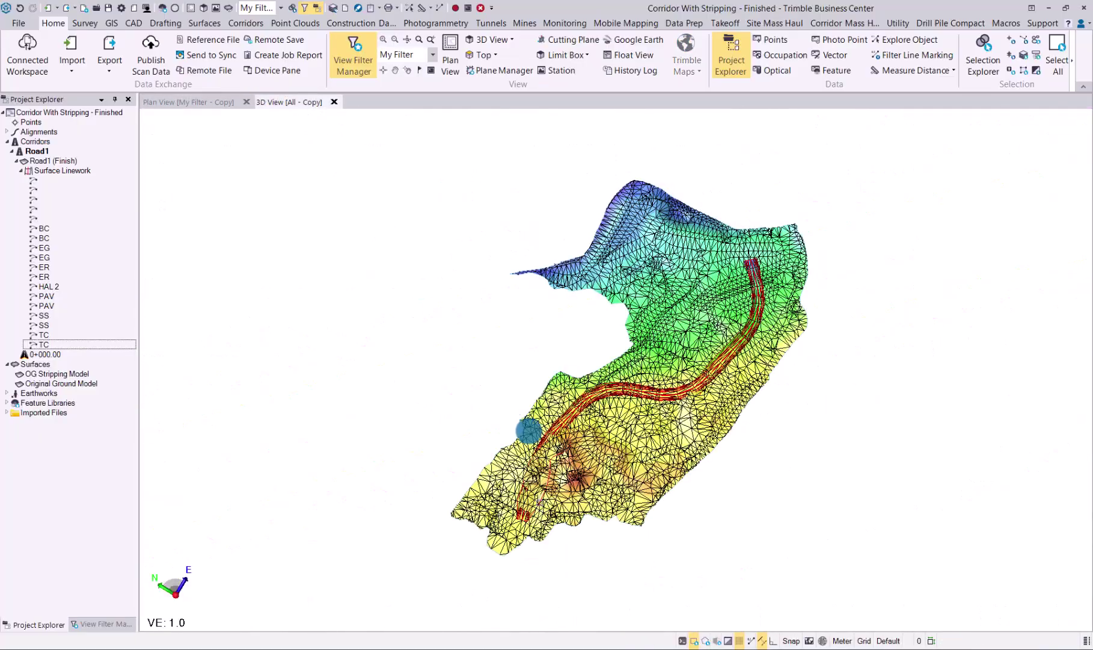
# Step: Orbit the 3D terrain to a low oblique angle
pyautogui.scroll(3, 557, 468)
pyautogui.moveTo(557, 468); pyautogui.dragTo(487, 533, button='middle')
pyautogui.scroll(5, 557, 469)
# Step: Hide the Original Ground Model and Road1 (Finish) surfaces, then view the linework nearly top-down
pyautogui.click(102, 624)
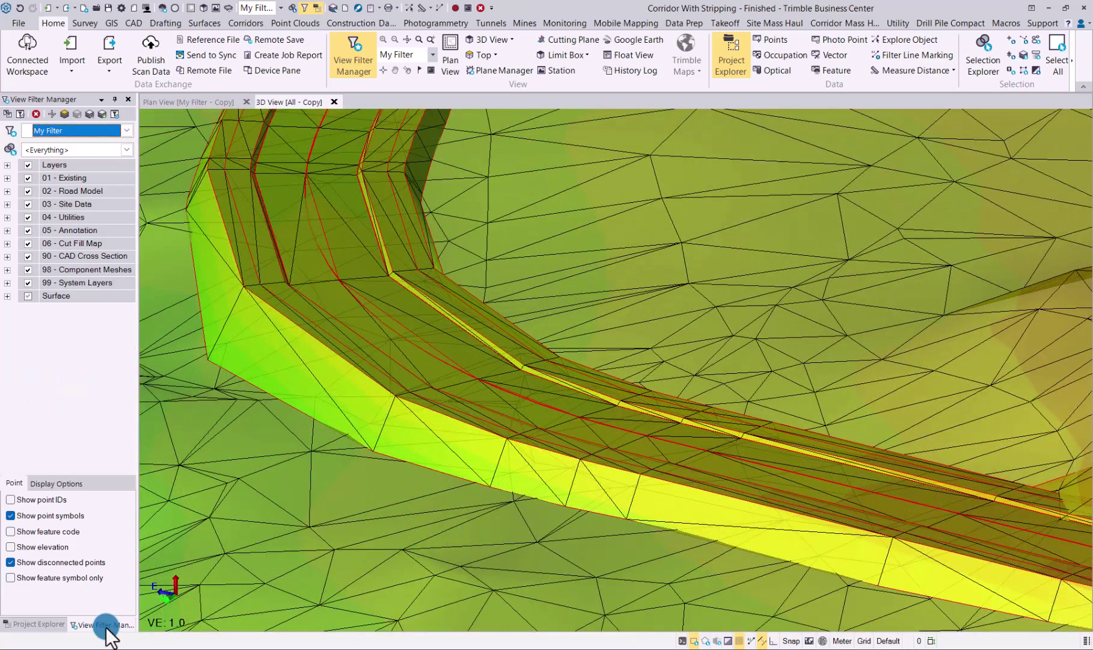
pyautogui.click(7, 296)
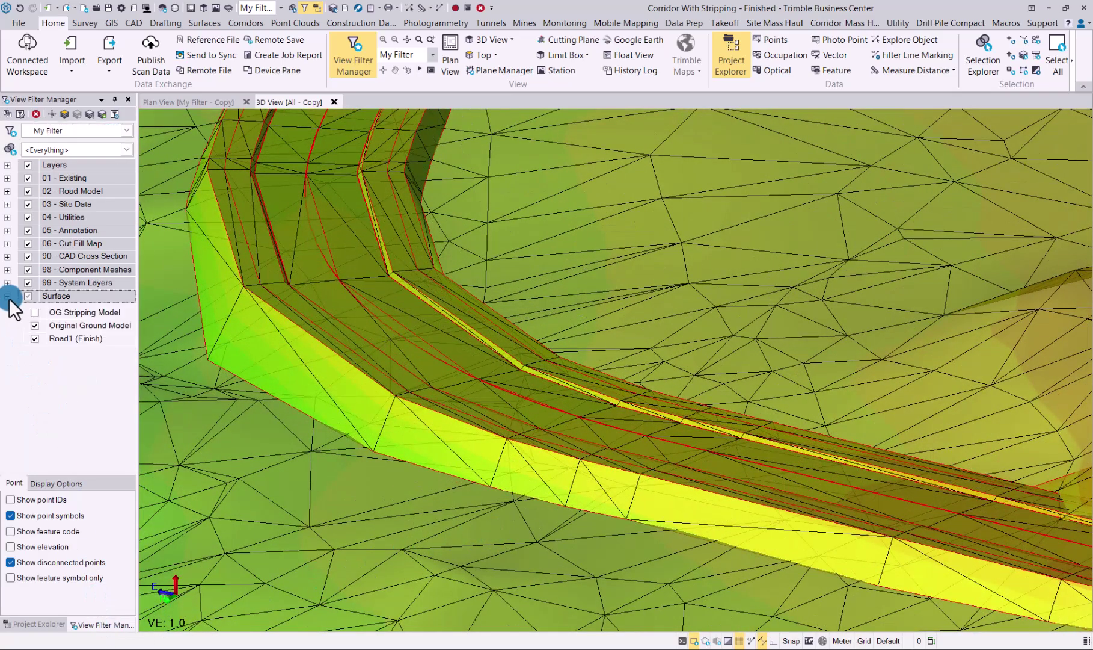
pyautogui.click(35, 325)
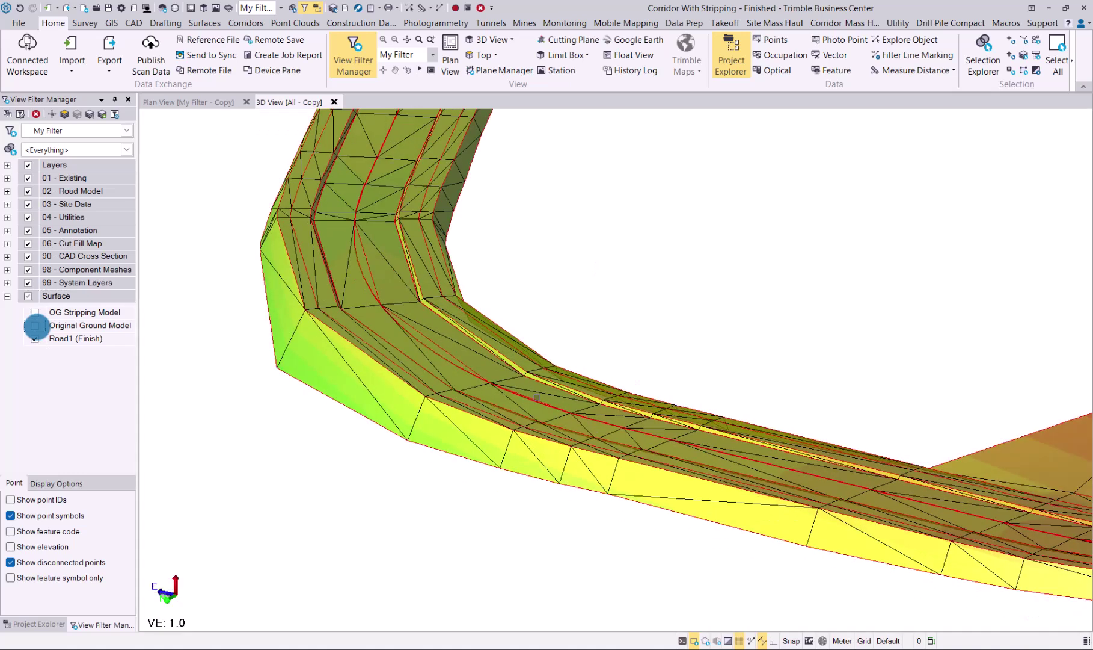
pyautogui.click(35, 338)
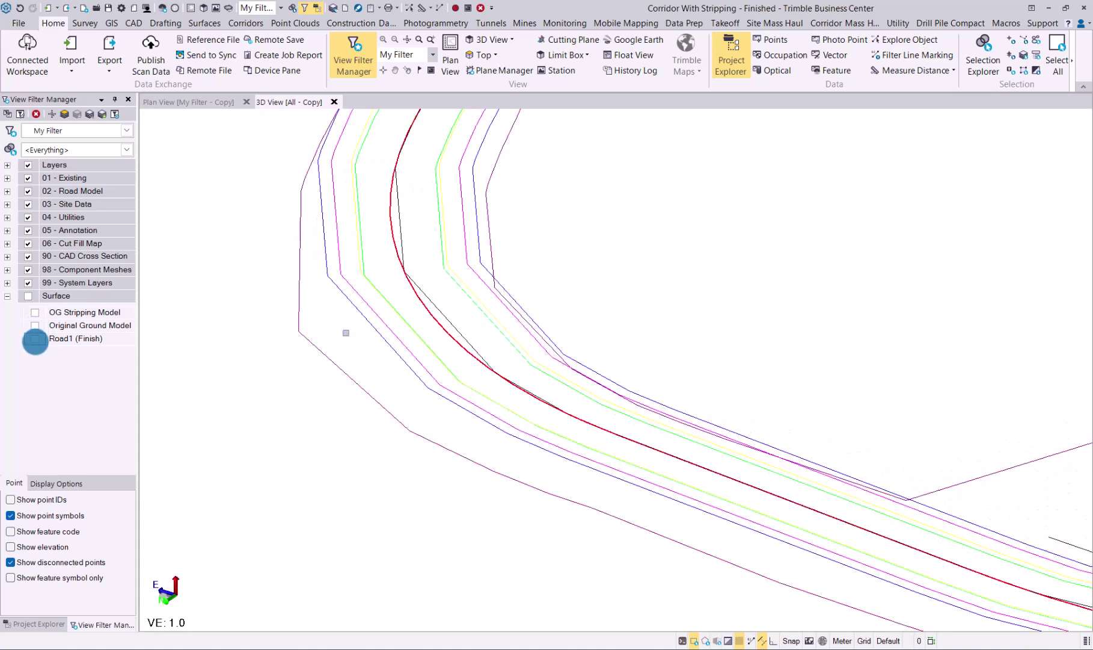
pyautogui.moveTo(471, 367); pyautogui.dragTo(518, 437, button='middle')
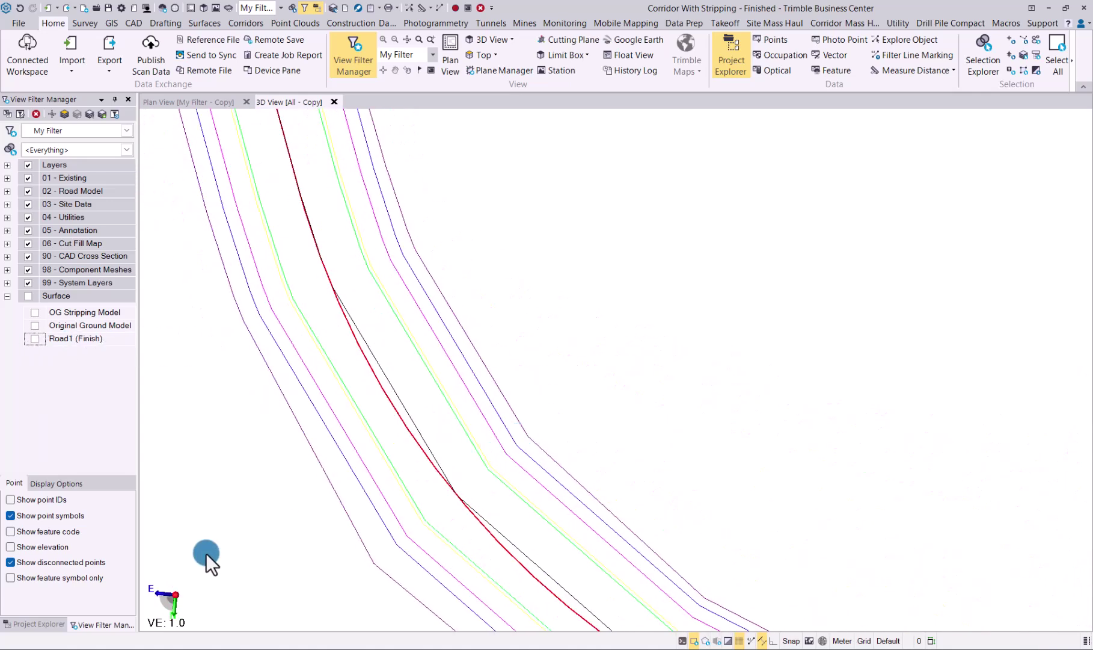
# Step: In Project Explorer, select the first unnamed surface linestring and zoom the 3D view onto it
pyautogui.click(24, 623)
pyautogui.click(42, 179)
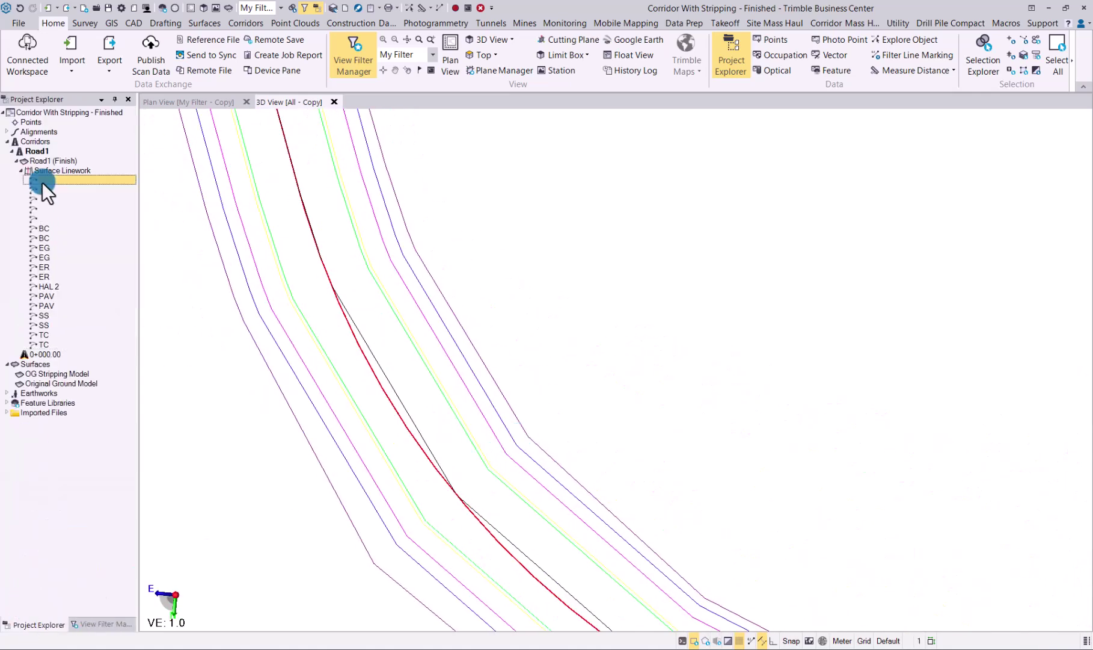
pyautogui.scroll(-3, 401, 237)
pyautogui.moveTo(400, 237); pyautogui.dragTo(666, 293, button='middle')
pyautogui.scroll(2, 667, 294)
pyautogui.scroll(4, 668, 295)
pyautogui.scroll(2, 447, 256)
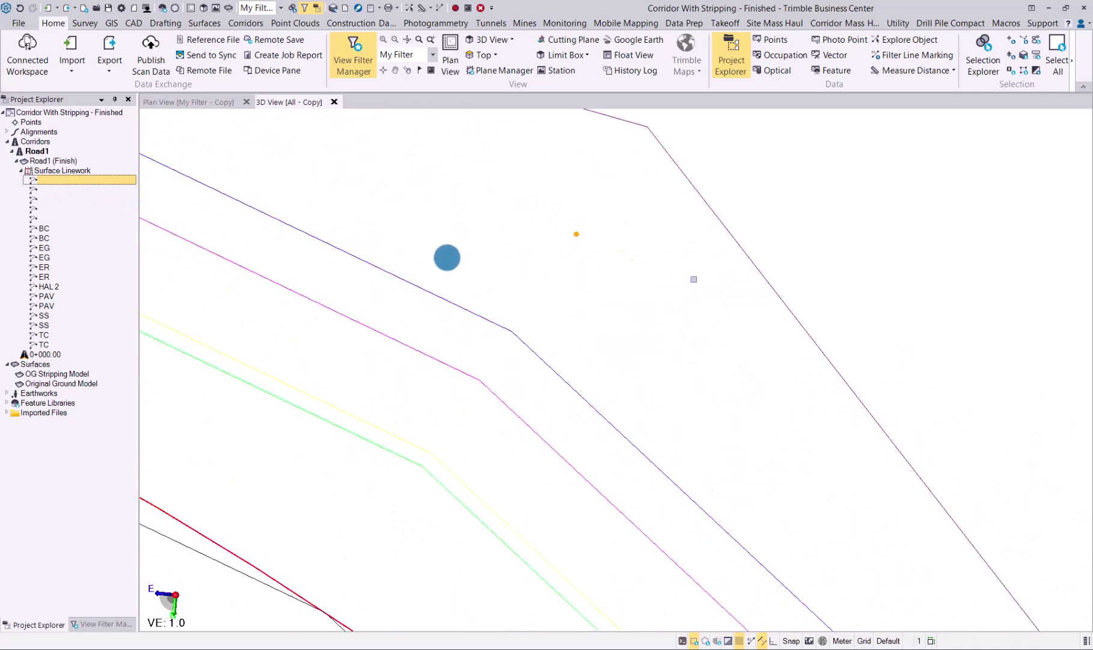
# Step: Select the second unnamed linestring and orbit the linework to run top to bottom
pyautogui.click(42, 189)
pyautogui.scroll(-5, 380, 224)
pyautogui.moveTo(381, 223); pyautogui.dragTo(588, 215, button='middle')
pyautogui.moveTo(874, 324); pyautogui.dragTo(349, 226, button='middle')
pyautogui.scroll(5, 421, 241)
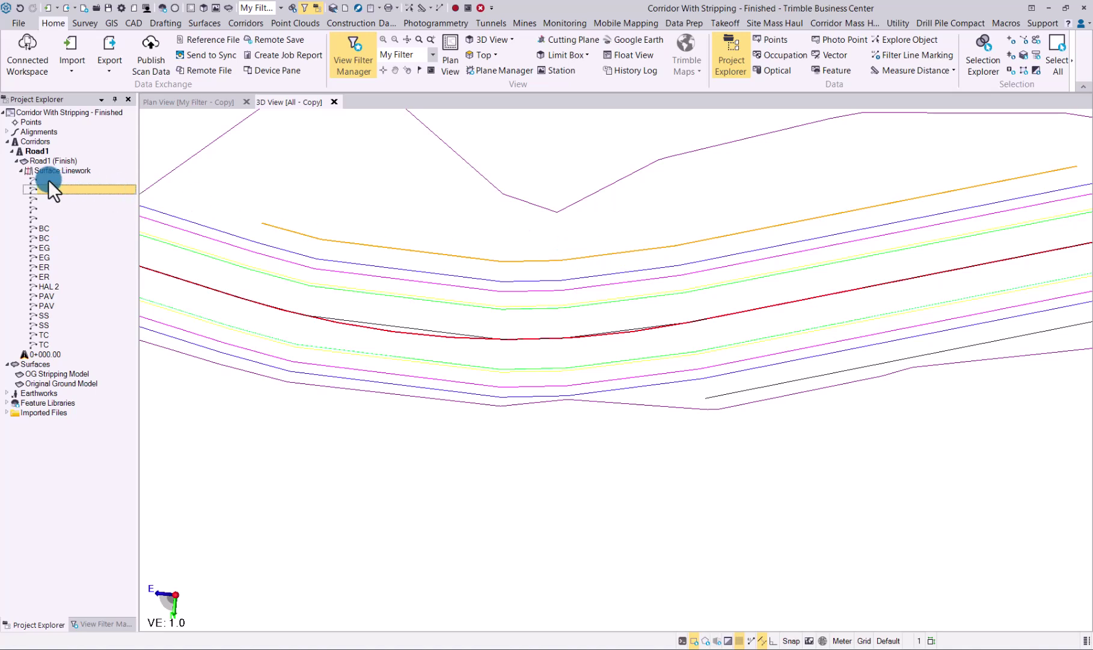
# Step: Open the Properties of the Road1 (Finish) corridor surface
pyautogui.click(46, 163)
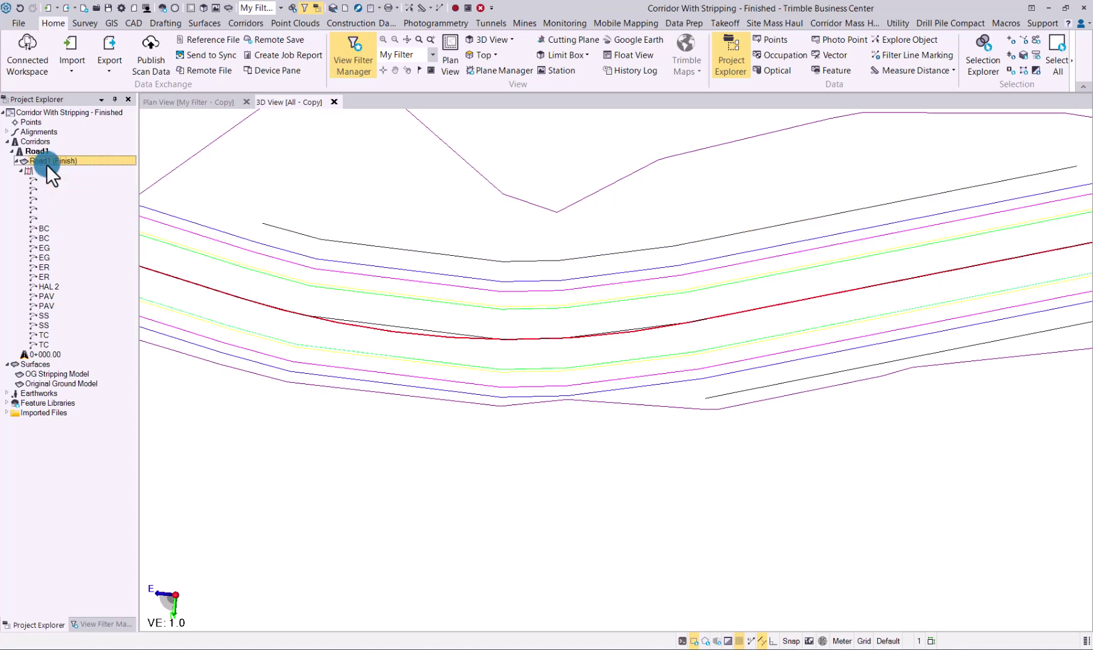
pyautogui.rightClick(36, 161)
pyautogui.click(74, 360)
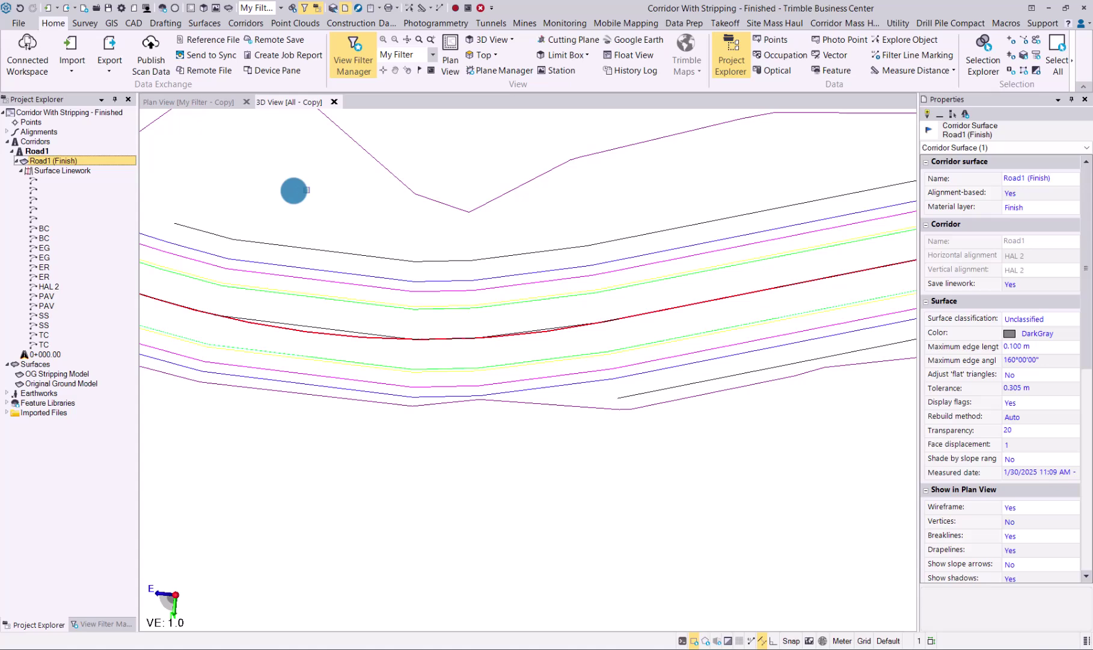
# Step: Pan the 3D view along the alignment to the corridor's left curve
pyautogui.scroll(-5, 449, 359)
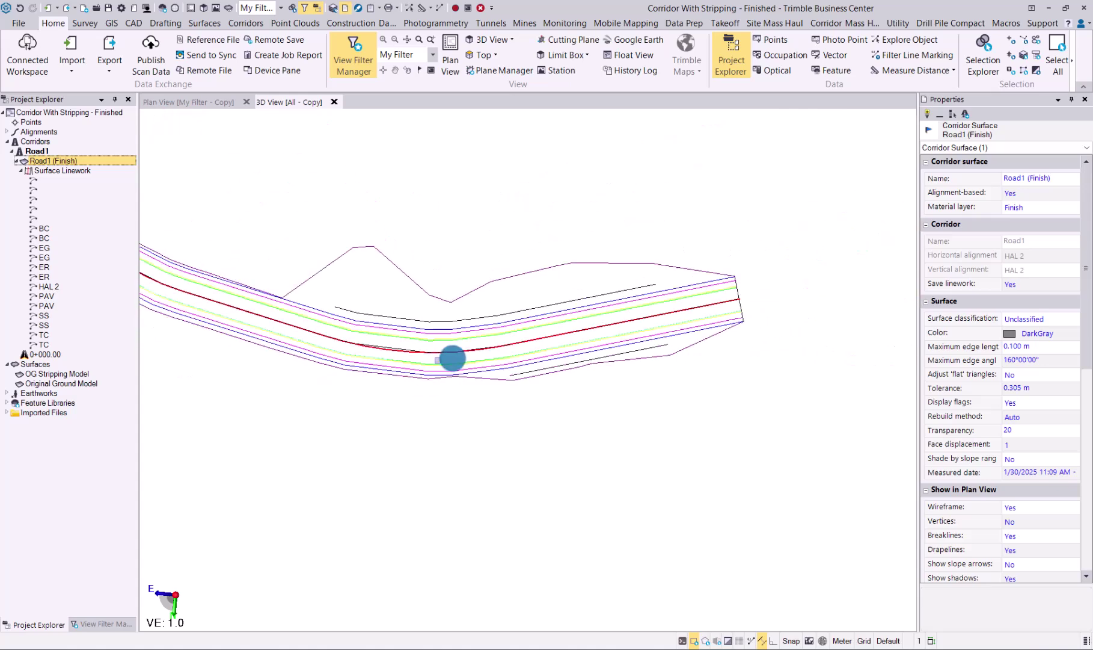
pyautogui.moveTo(464, 361); pyautogui.dragTo(383, 277, button='middle')
pyautogui.moveTo(384, 276); pyautogui.dragTo(371, 302, button='middle')
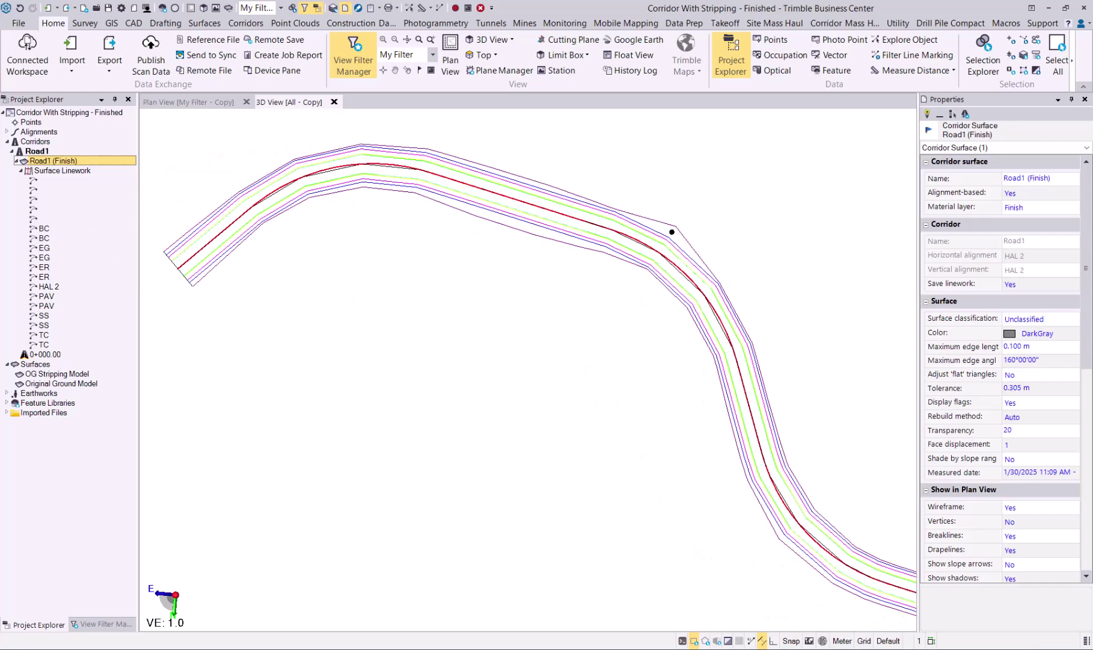